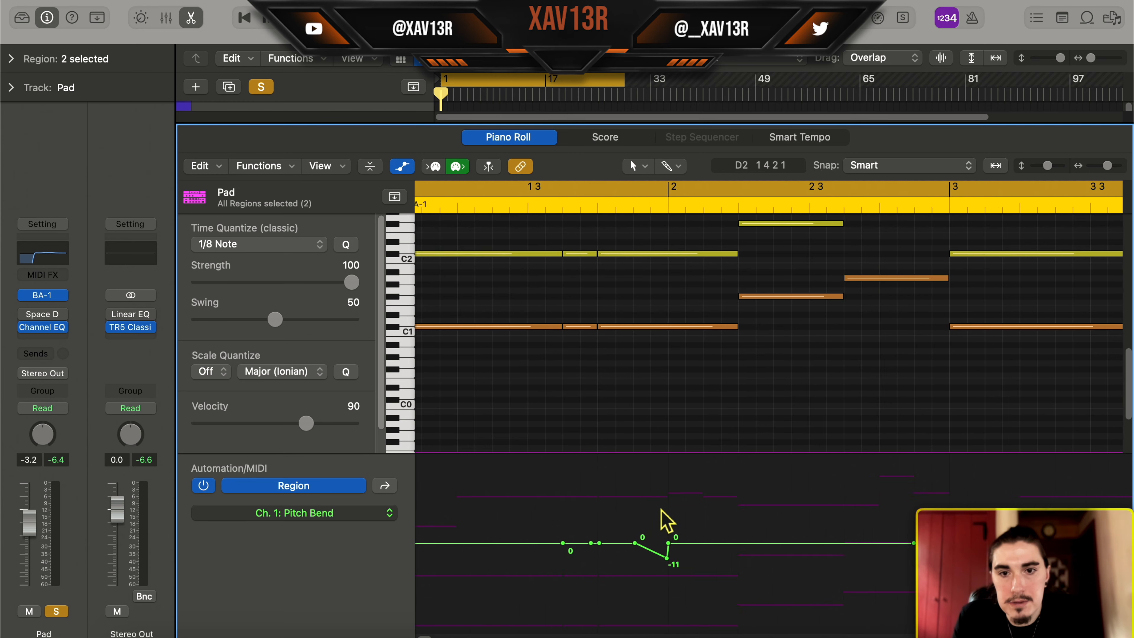
Play the two Pad regions and examine their notes together with the pitch bend curve
scroll(678, 393, "down", 5)
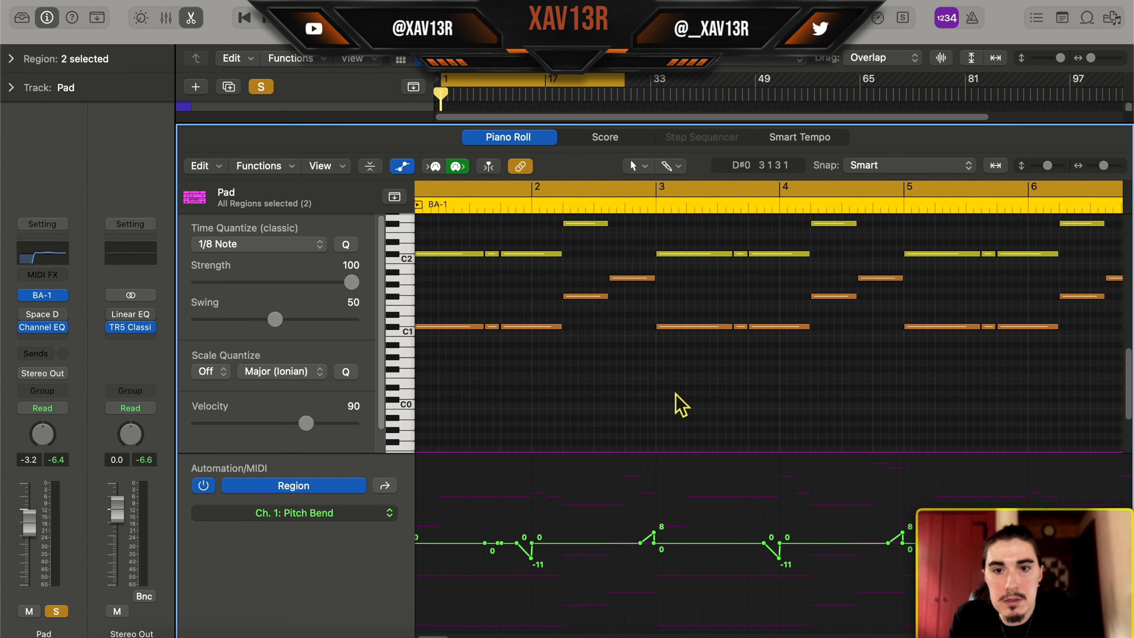
scroll(676, 394, "up", 3)
scroll(508, 396, "up", 1)
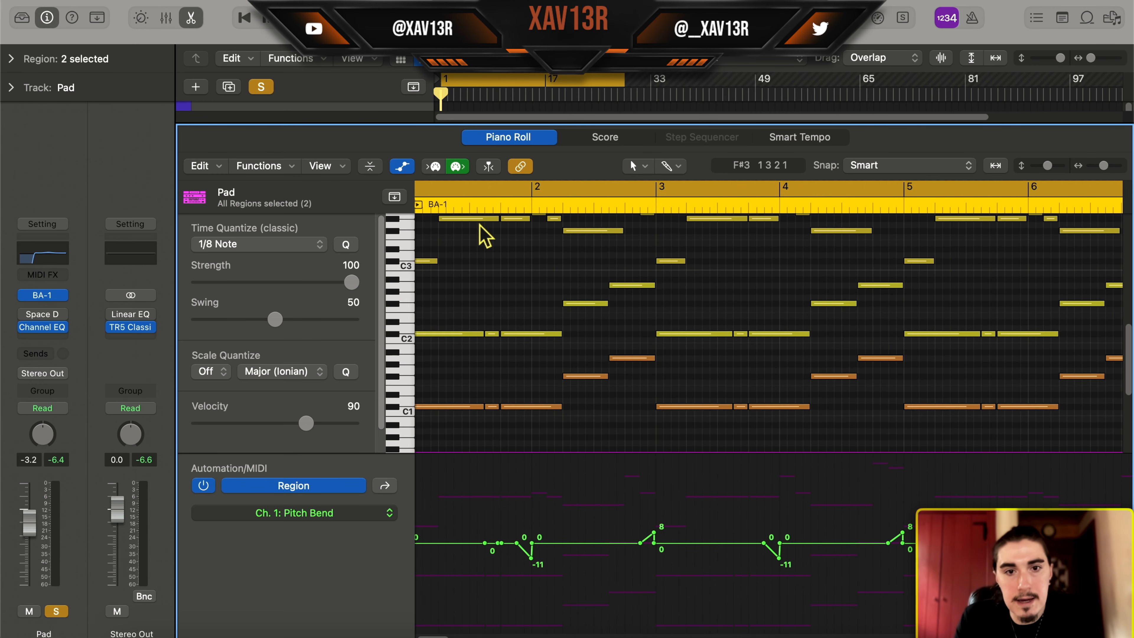
scroll(668, 554, "right", 15)
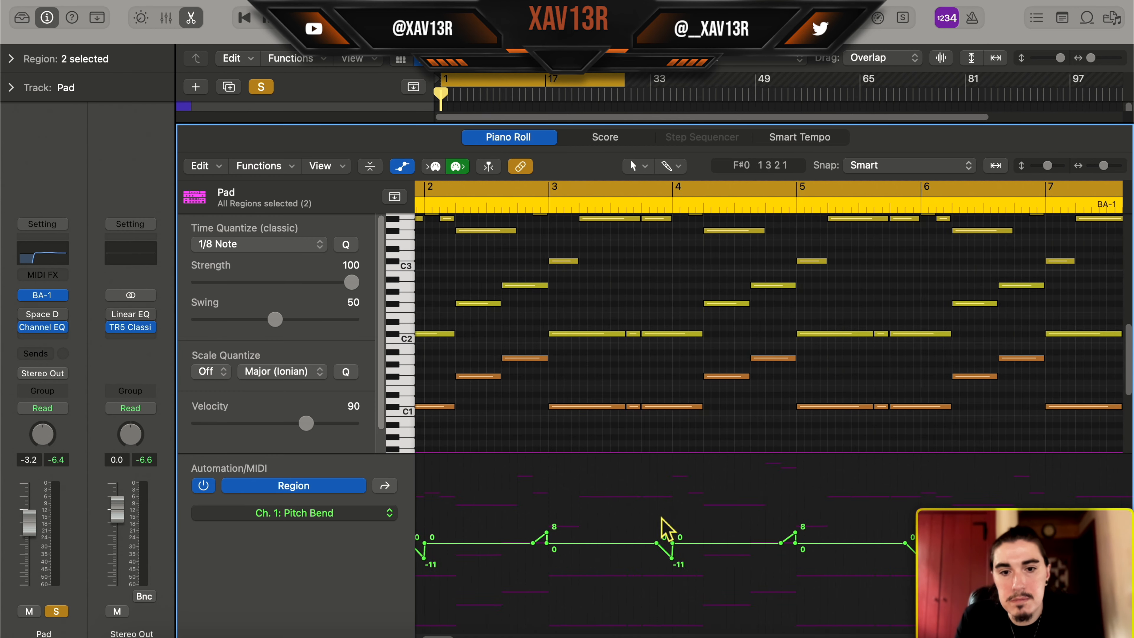
scroll(587, 467, "left", 15)
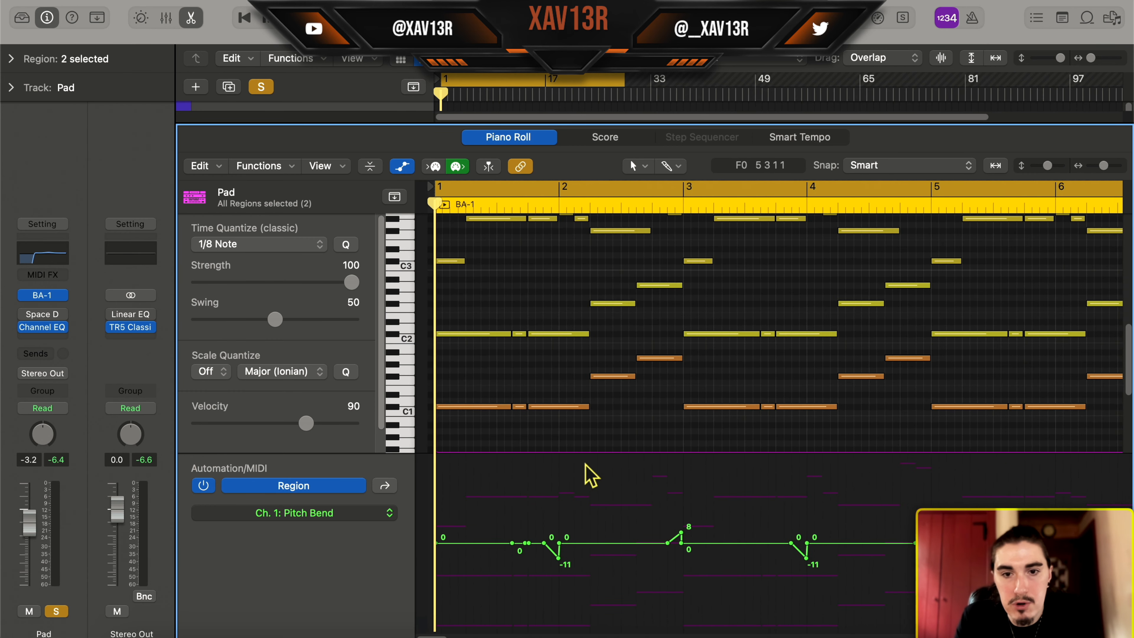
scroll(612, 418, "up", 2)
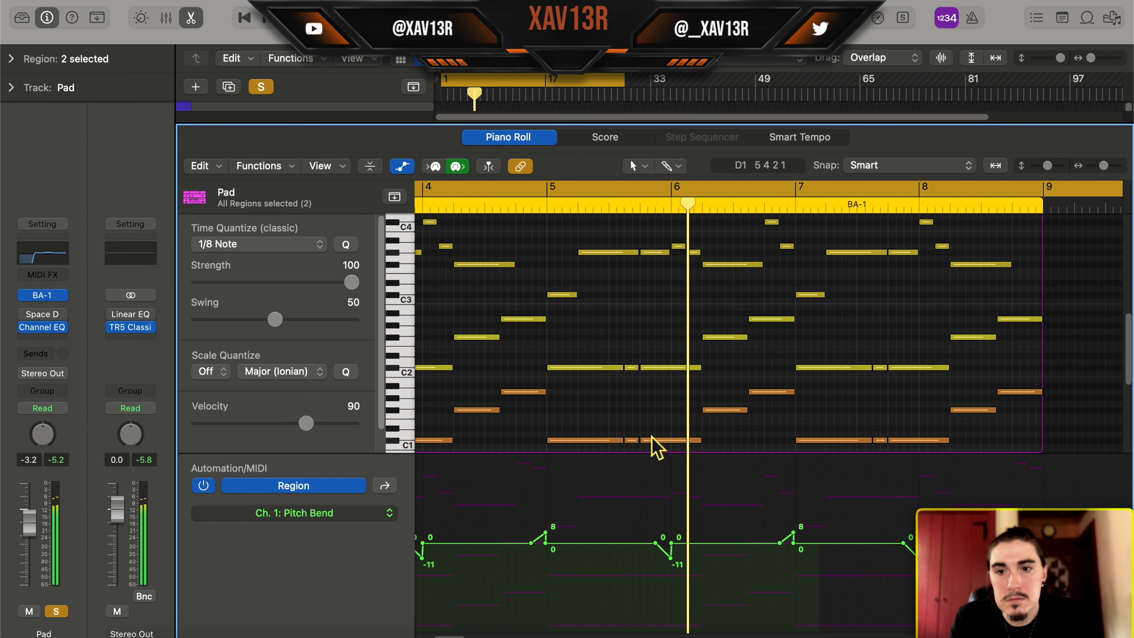
scroll(656, 341, "up", 4)
scroll(661, 342, "down", 4)
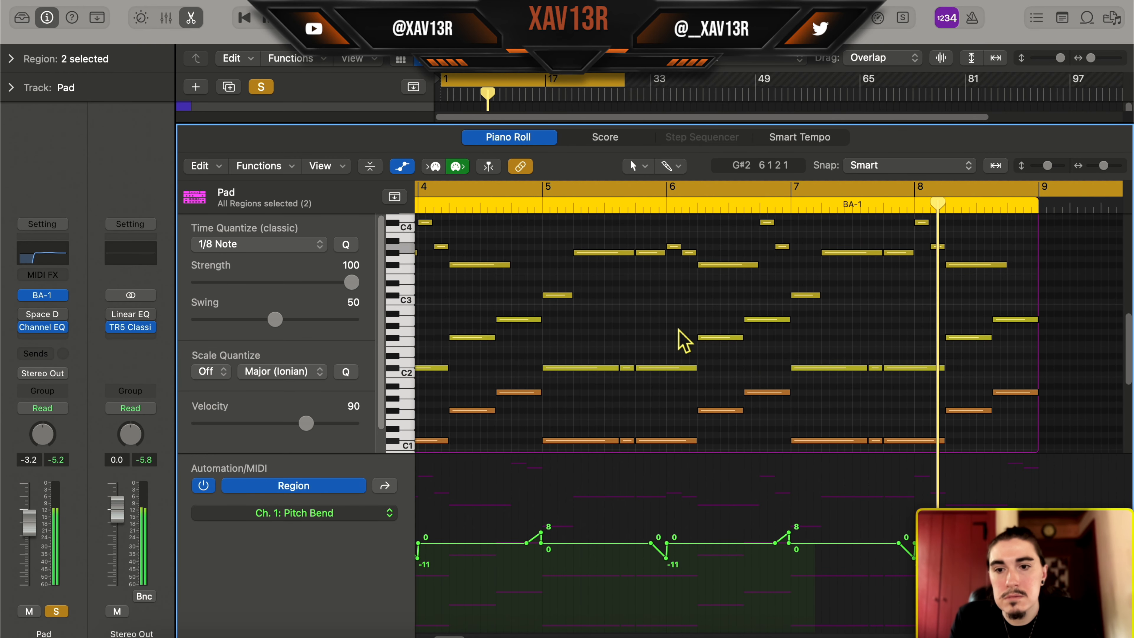
scroll(678, 329, "right", 5)
scroll(675, 330, "left", 1)
key("space")
key("a")
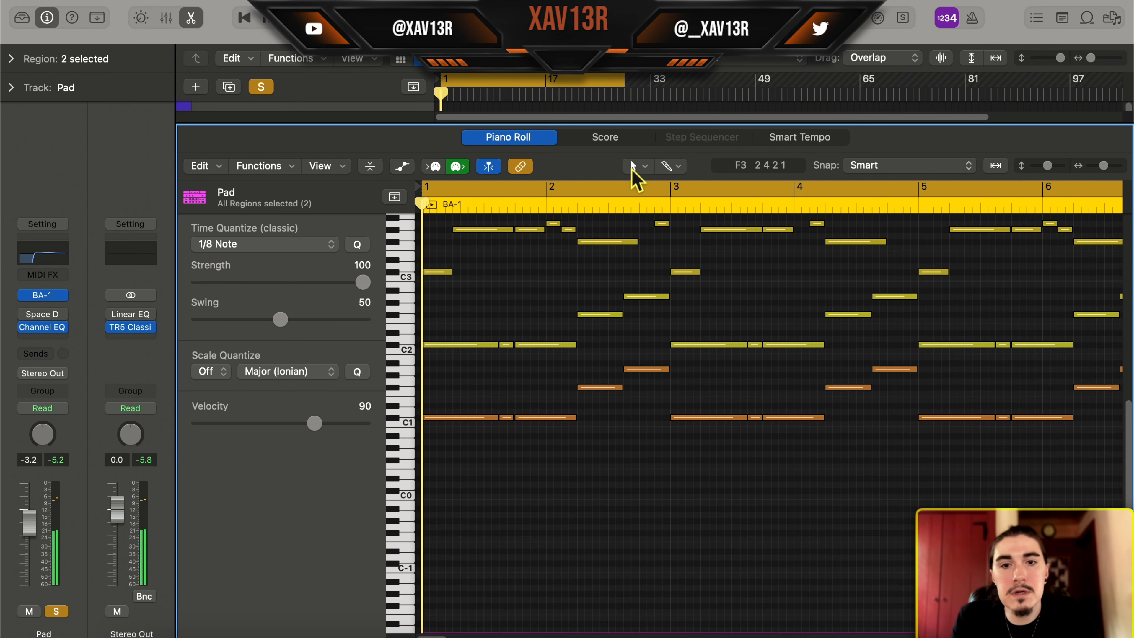
key("p")
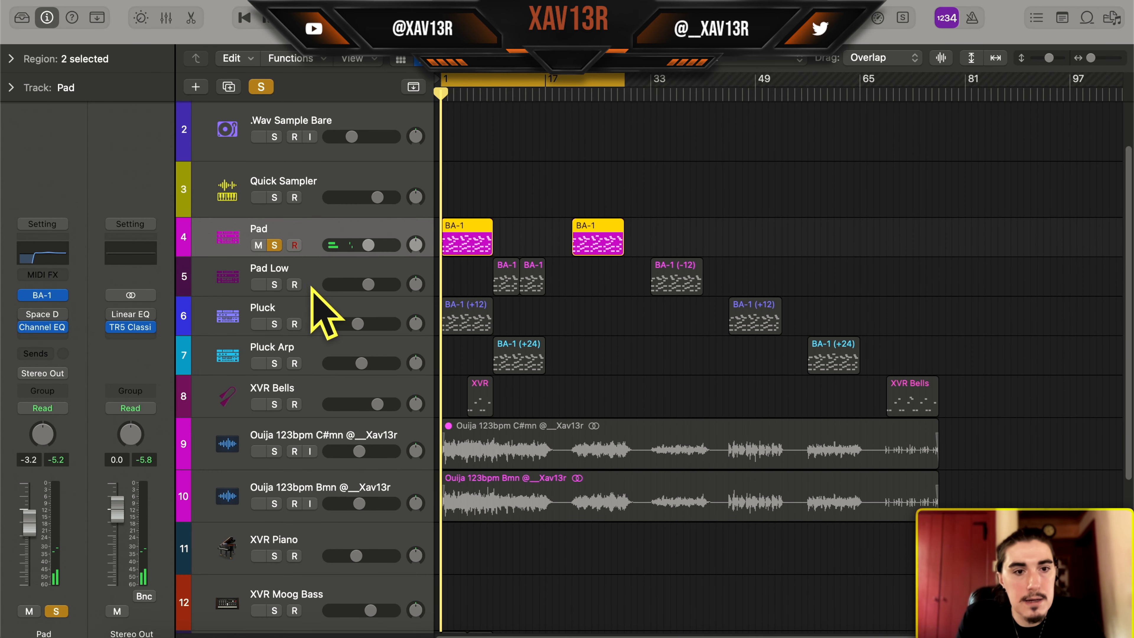
Solo the Pluck Arp track and open its first BA-1 region in the Piano Roll with the pitch bend automation shown
left_click(319, 274)
left_click(267, 356)
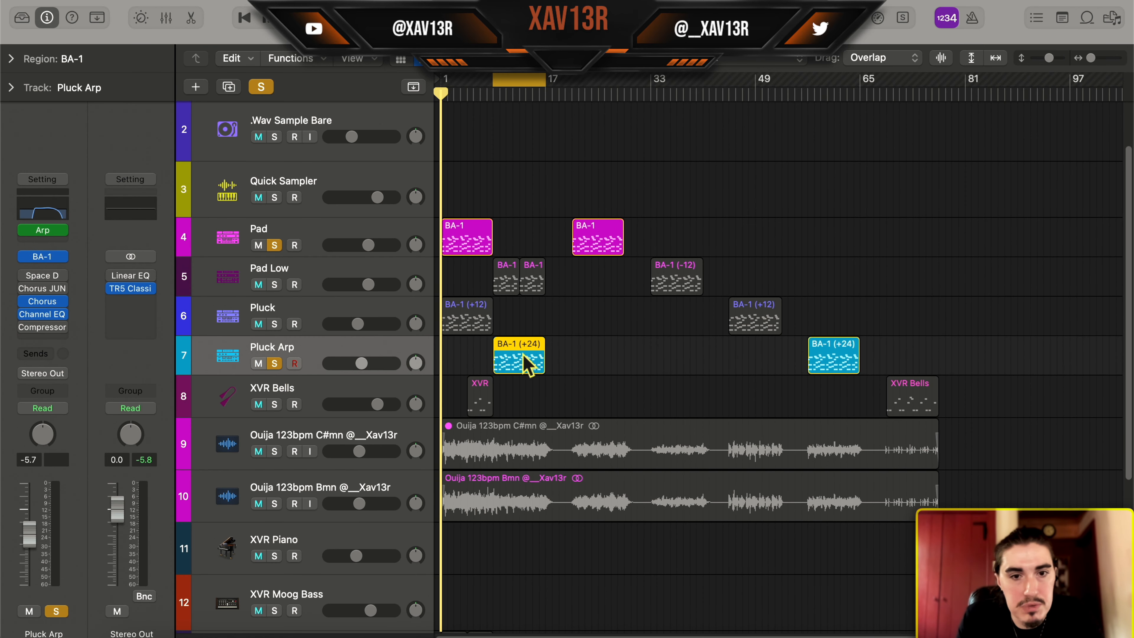
double_click(507, 362)
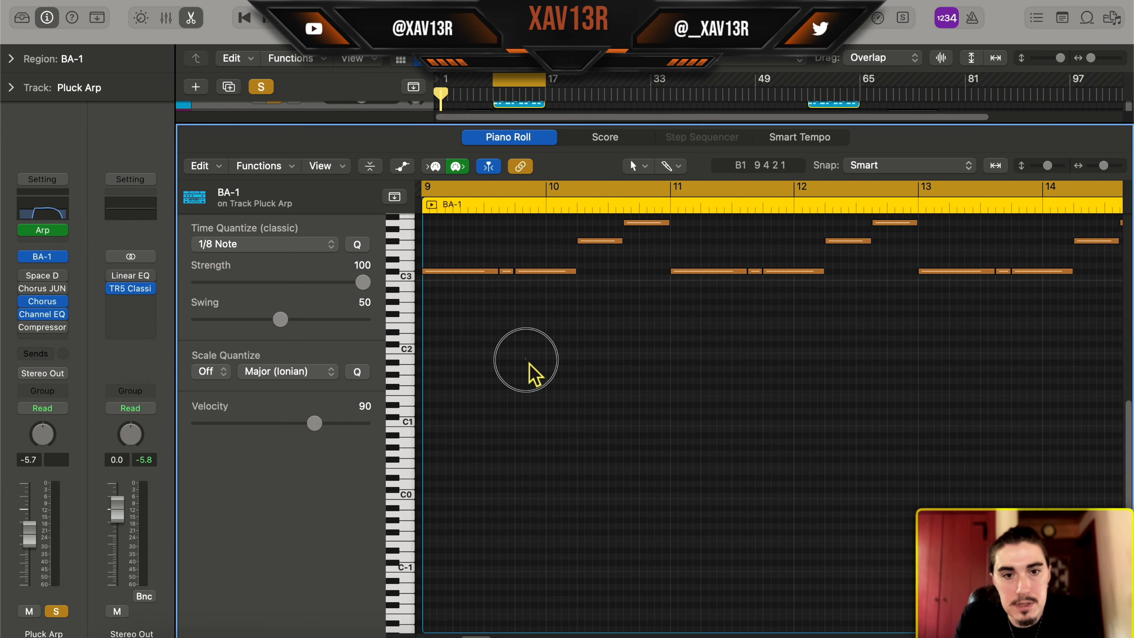
scroll(530, 367, "up", 6)
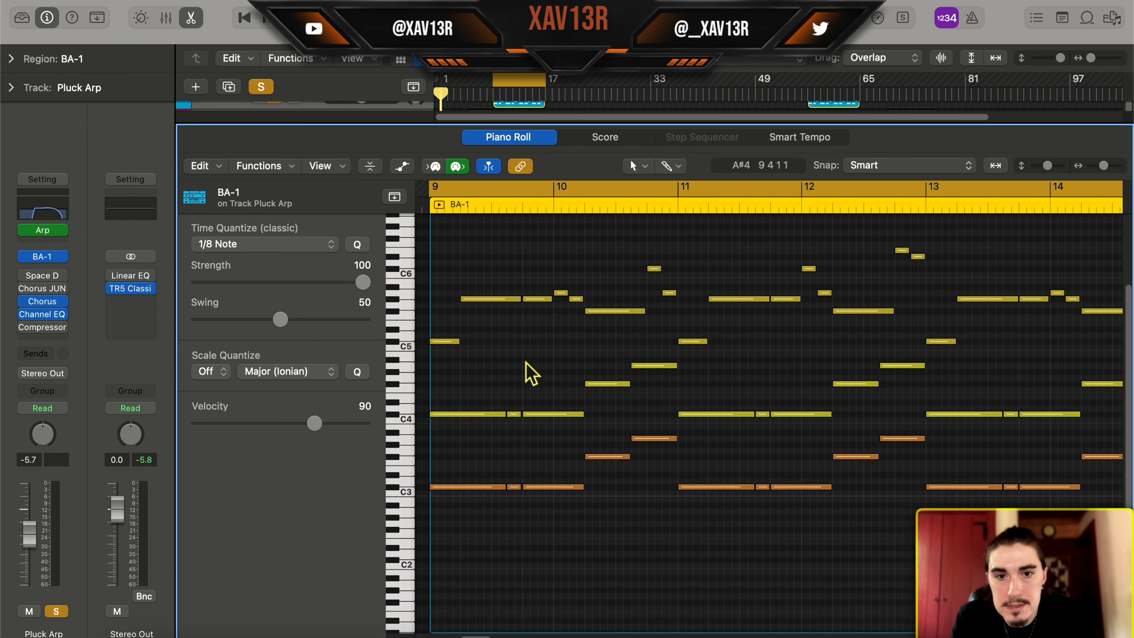
key("a")
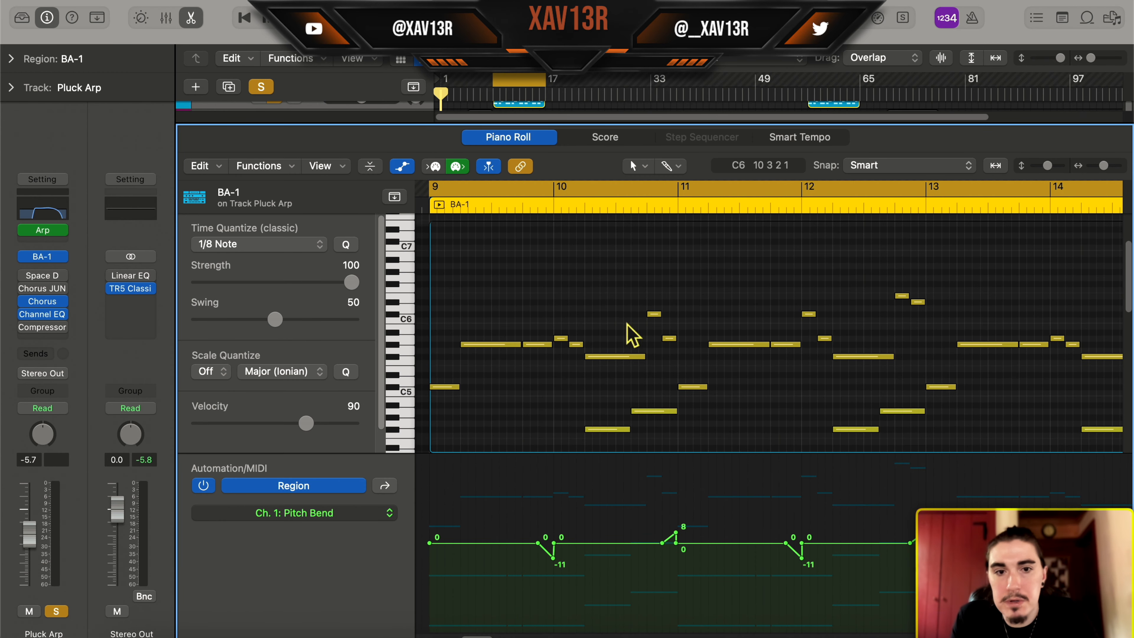
scroll(582, 355, "down", 2)
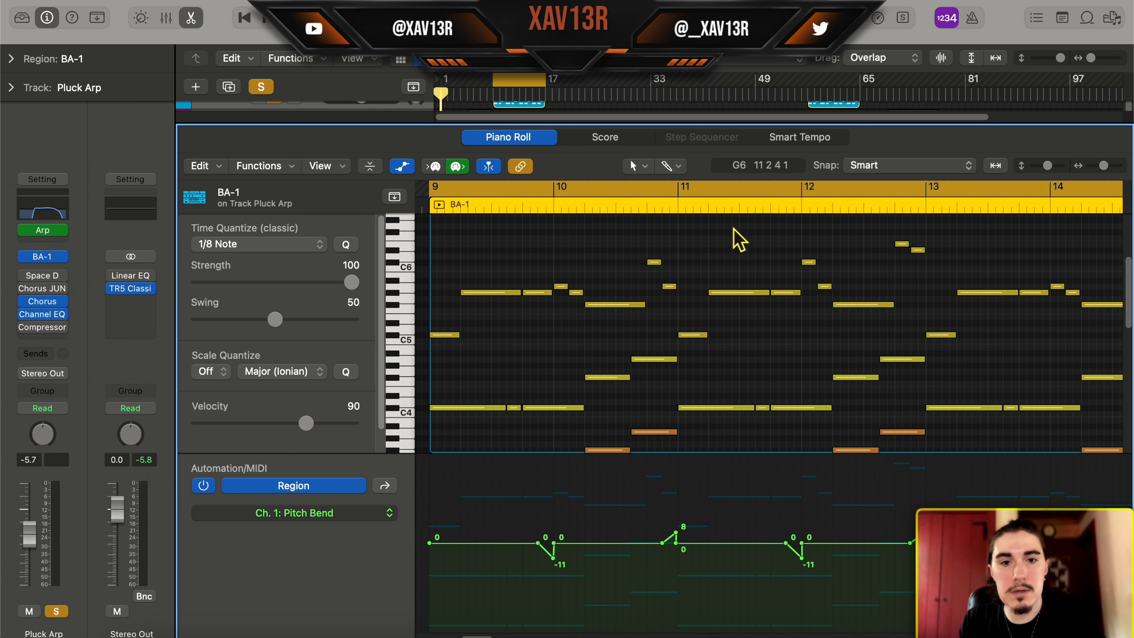
Play the Pluck Arp region from bar 9 and review its notes against the pitch bend curve
key("space")
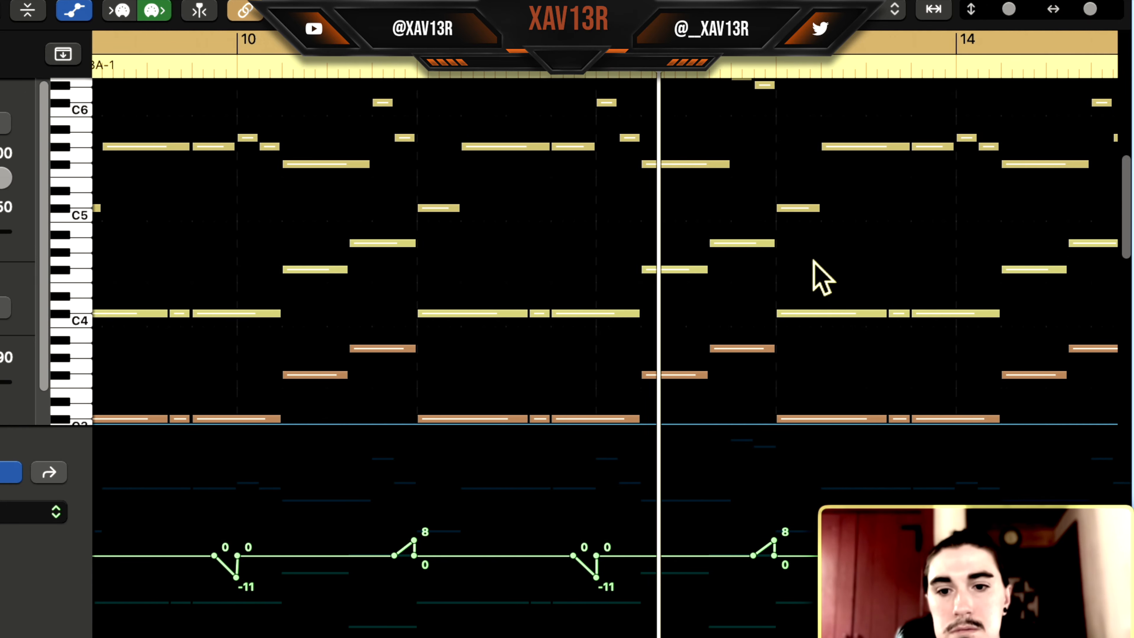
key("space")
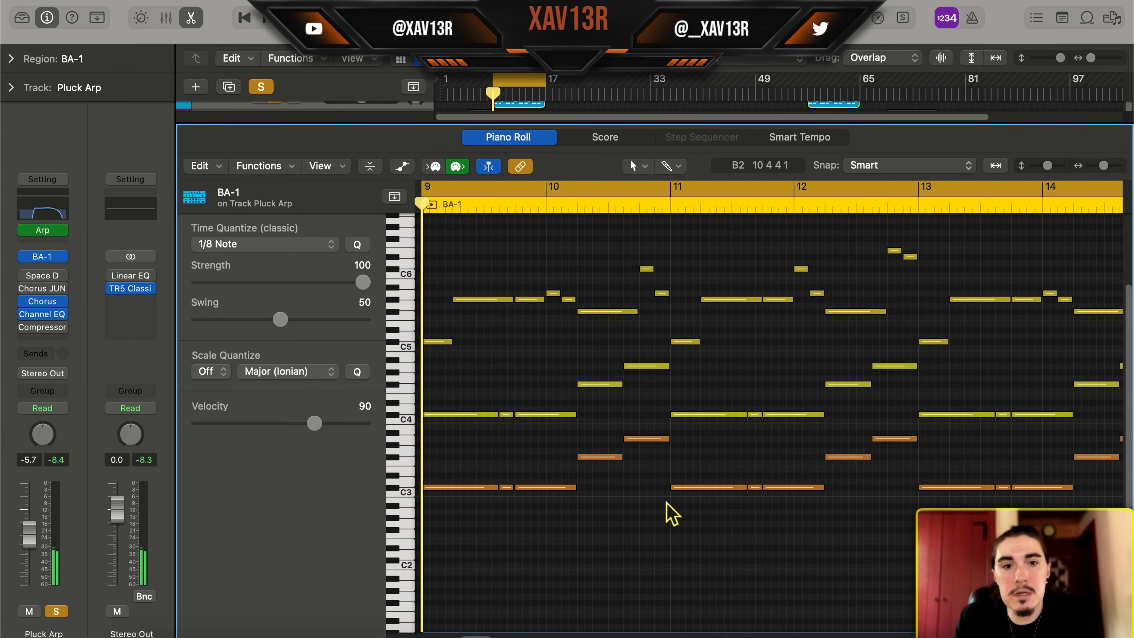
key("a")
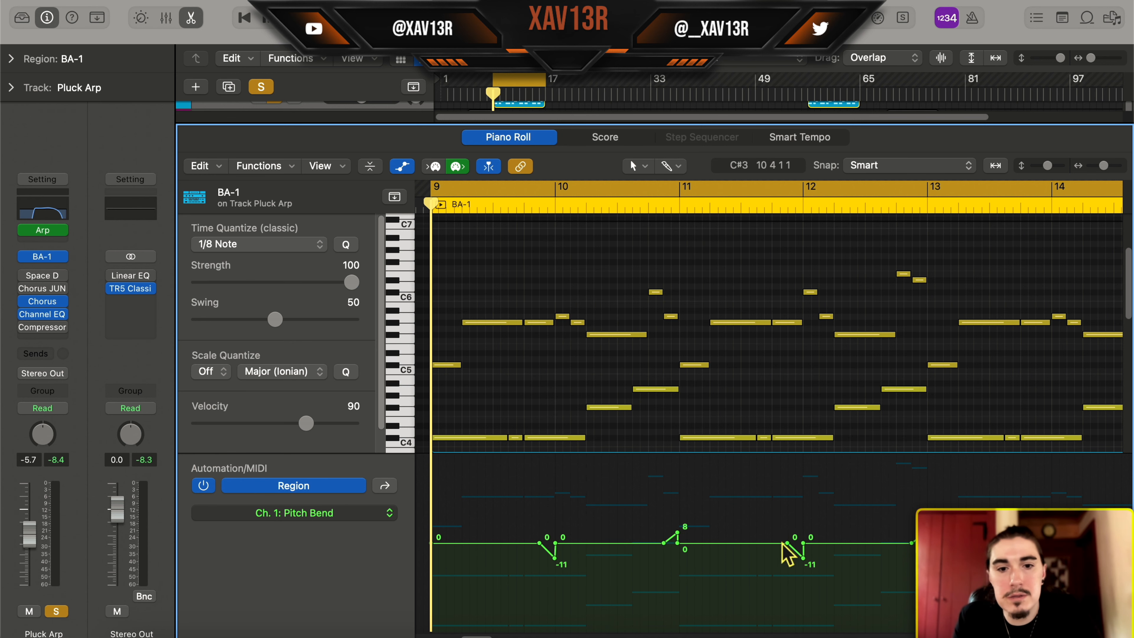
key("e")
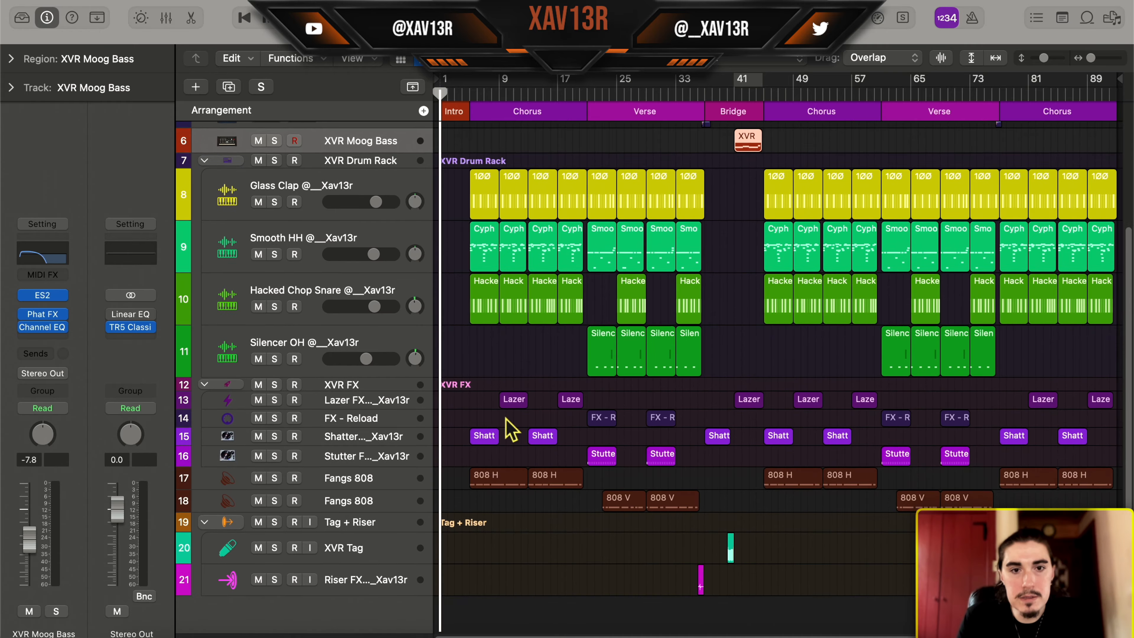
Open the first 808 H region on the upper Fangs 808 track in the Piano Roll with its pitch bend automation
scroll(505, 413, "up", 5)
scroll(503, 408, "down", 5)
scroll(506, 426, "up", 5)
scroll(499, 405, "down", 4)
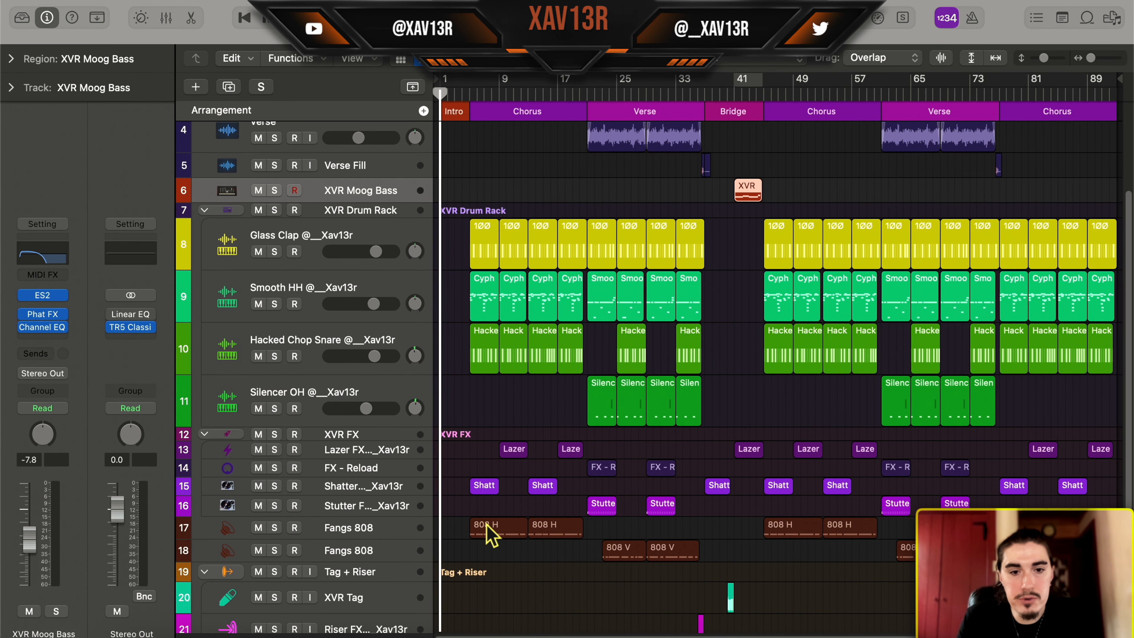
scroll(539, 426, "up", 4)
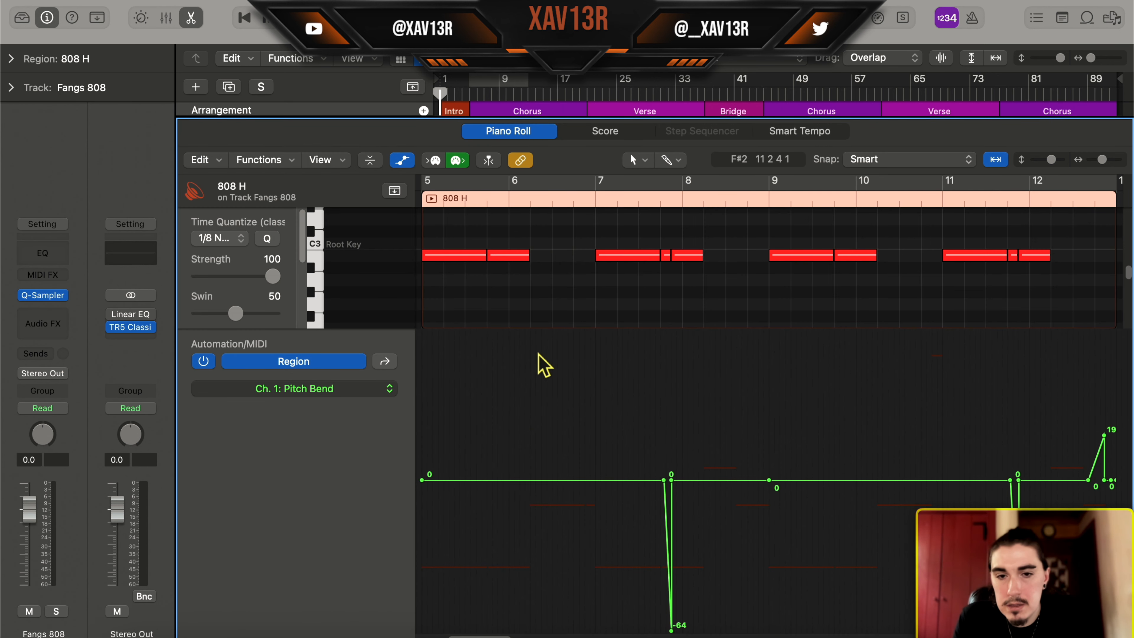
Examine the 808 H region's notes and pitch bend curve, auditioning the short note just before bar 8
scroll(683, 223, "right", 2)
scroll(683, 224, "up", 1)
scroll(657, 245, "up", 2)
left_click(654, 281)
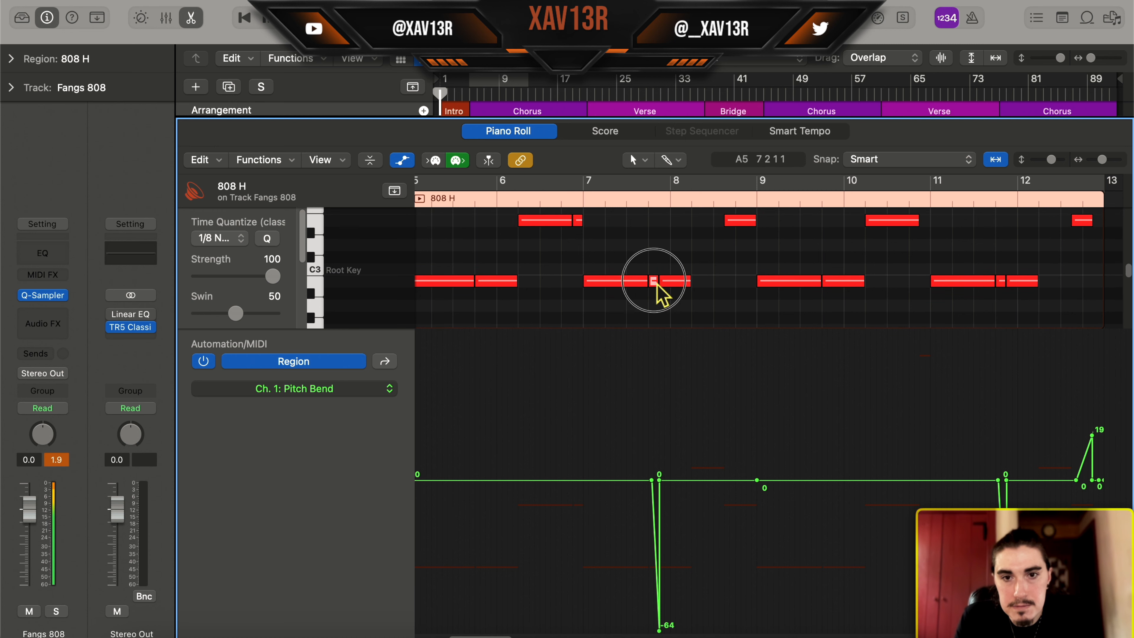
left_click(687, 393)
scroll(633, 519, "left", 2)
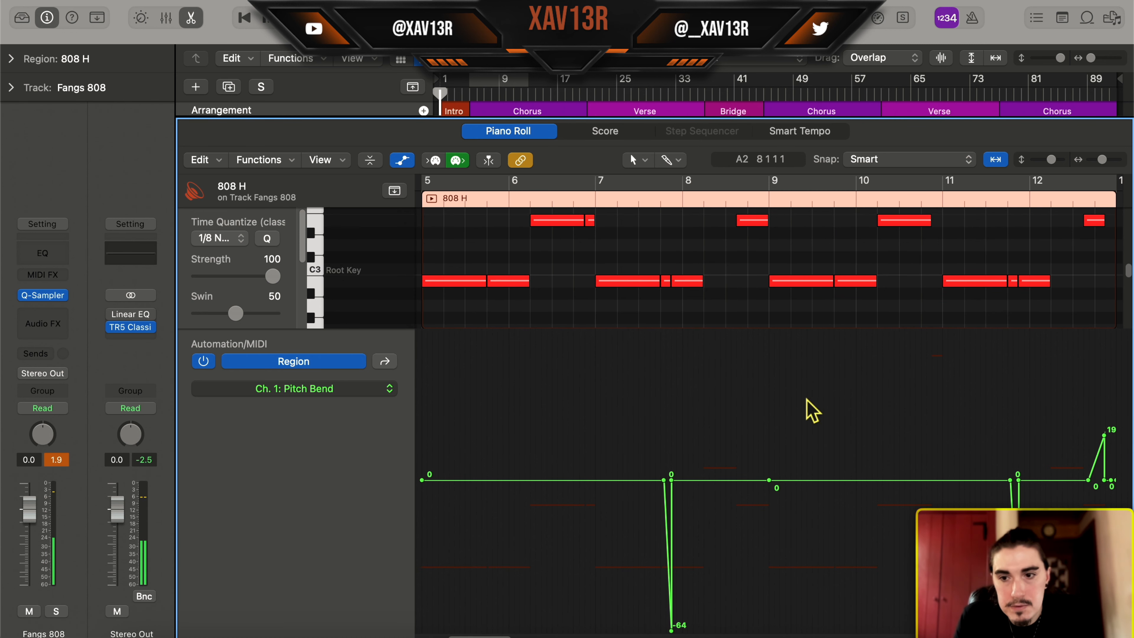
scroll(937, 437, "right", 4)
scroll(1053, 321, "up", 4)
scroll(1045, 313, "down", 2)
key("e")
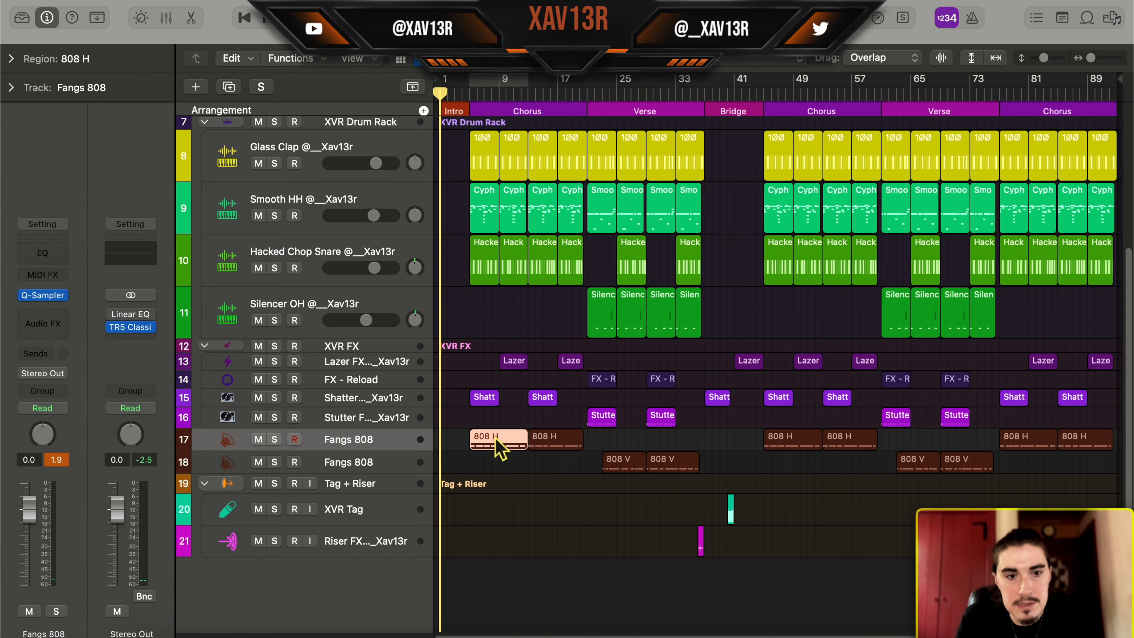
Solo the upper Fangs 808 track and play its first 808 H region, following the notes and pitch bends
key("s")
key("e")
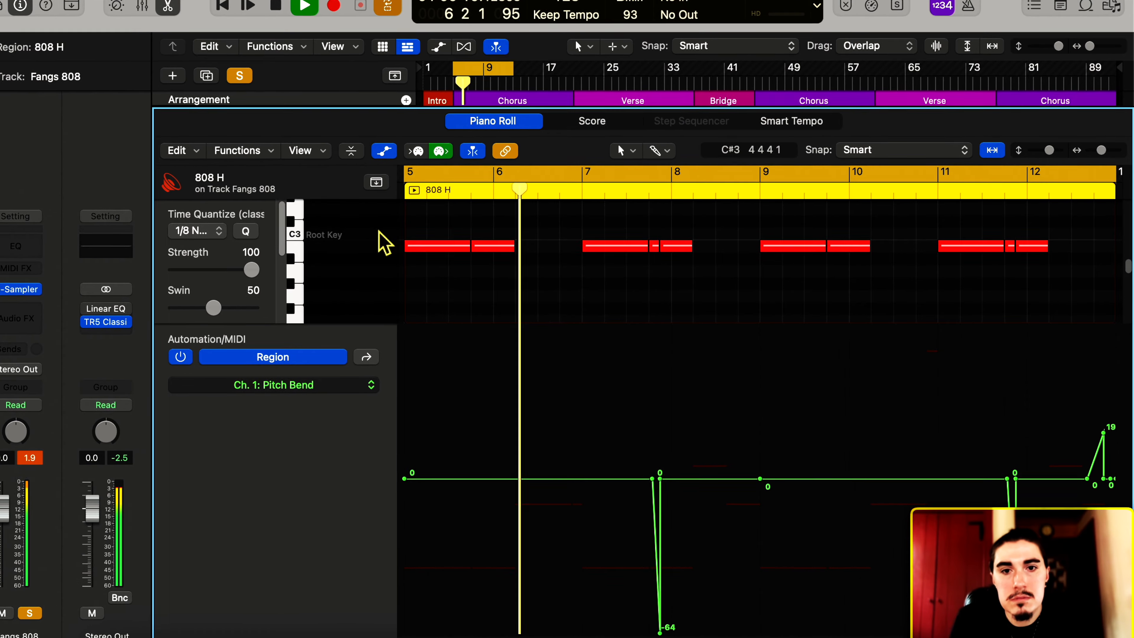
scroll(531, 232, "up", 3)
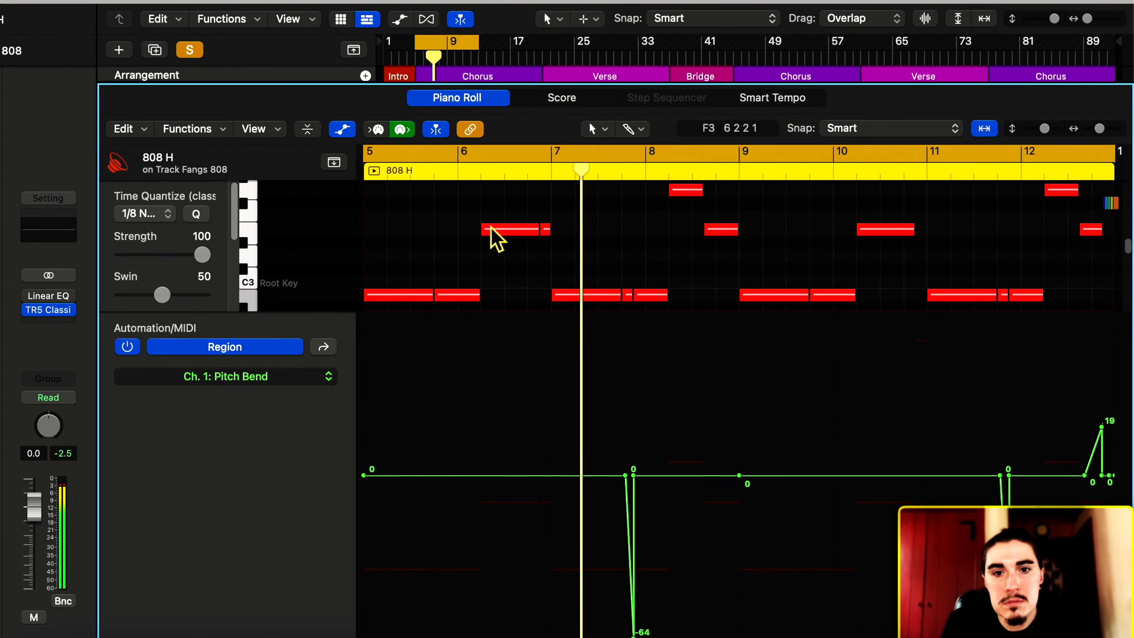
scroll(491, 227, "down", 1)
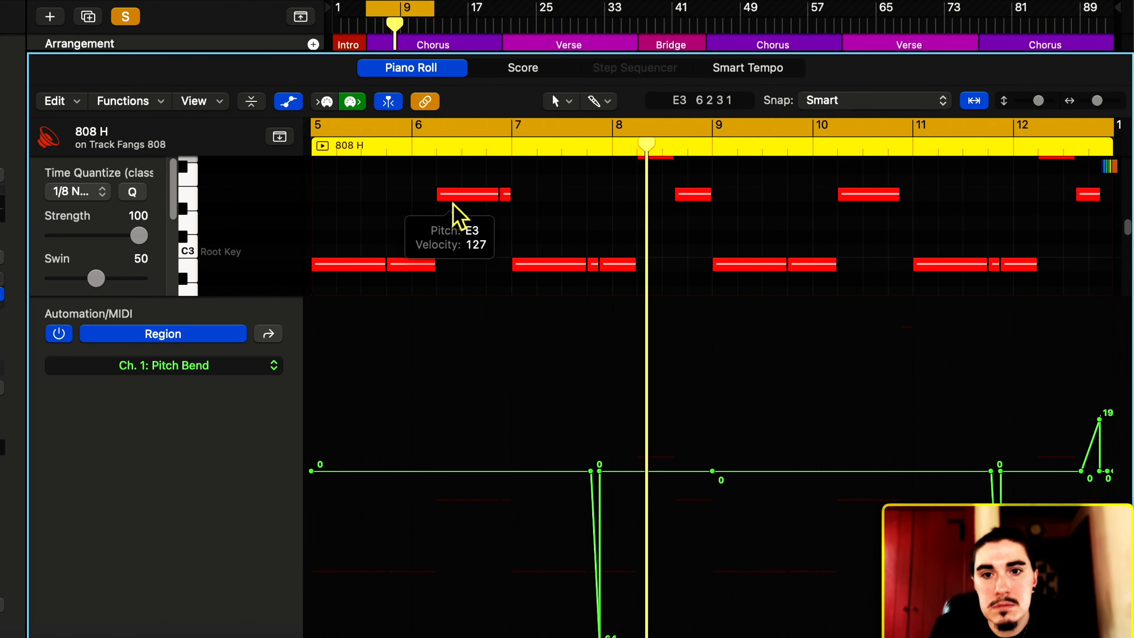
scroll(454, 210, "up", 3)
scroll(1013, 190, "down", 2)
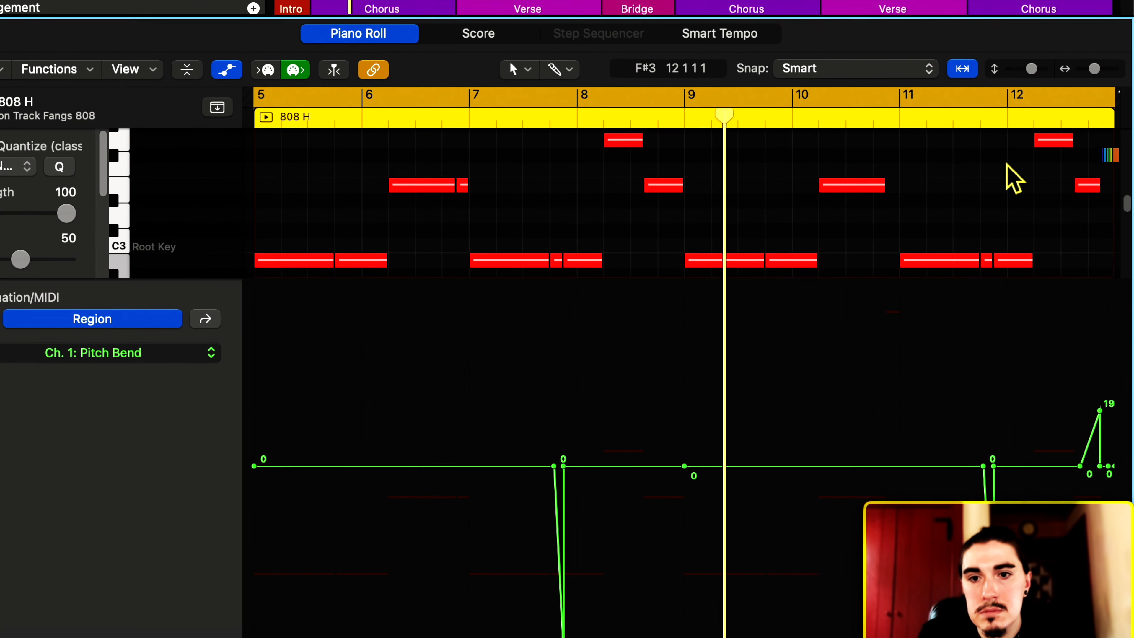
scroll(1007, 164, "up", 2)
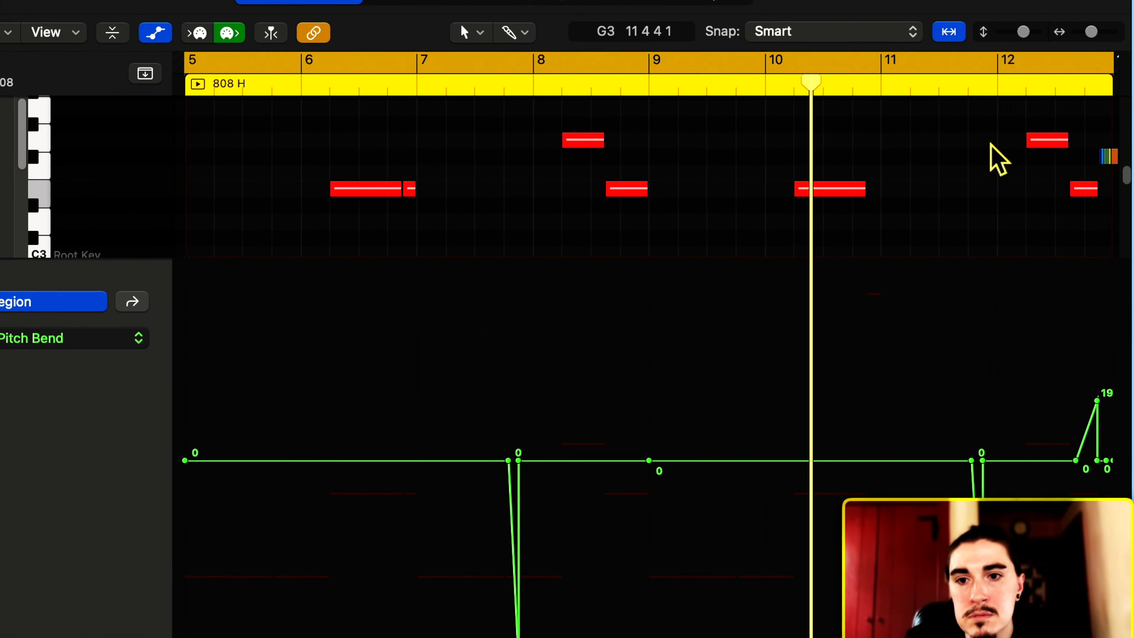
scroll(998, 160, "down", 3)
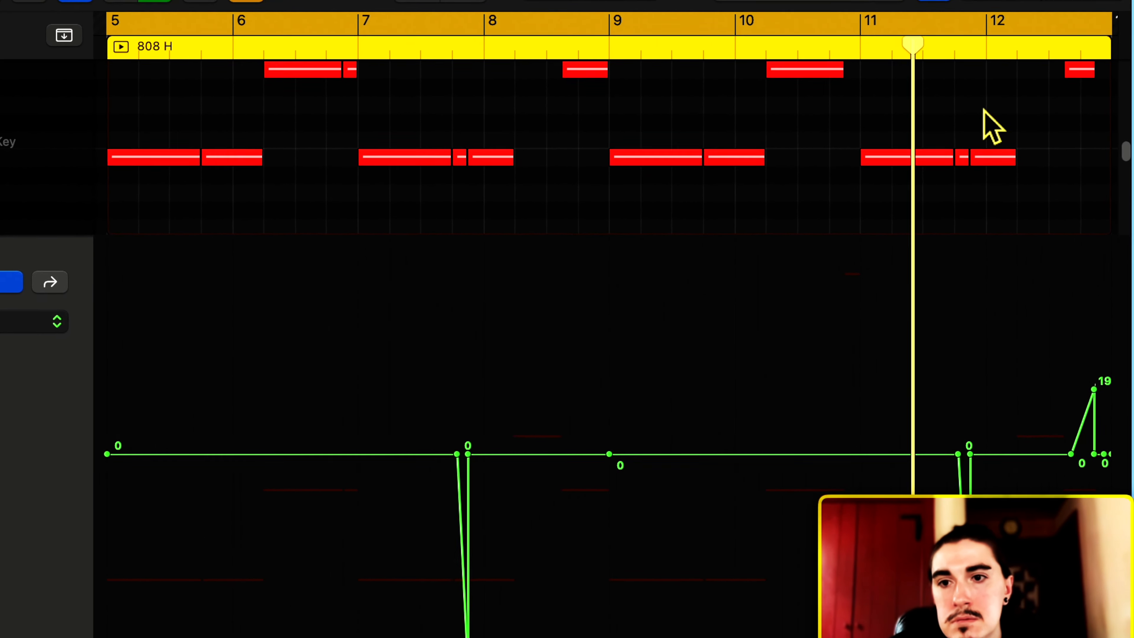
scroll(985, 112, "up", 2)
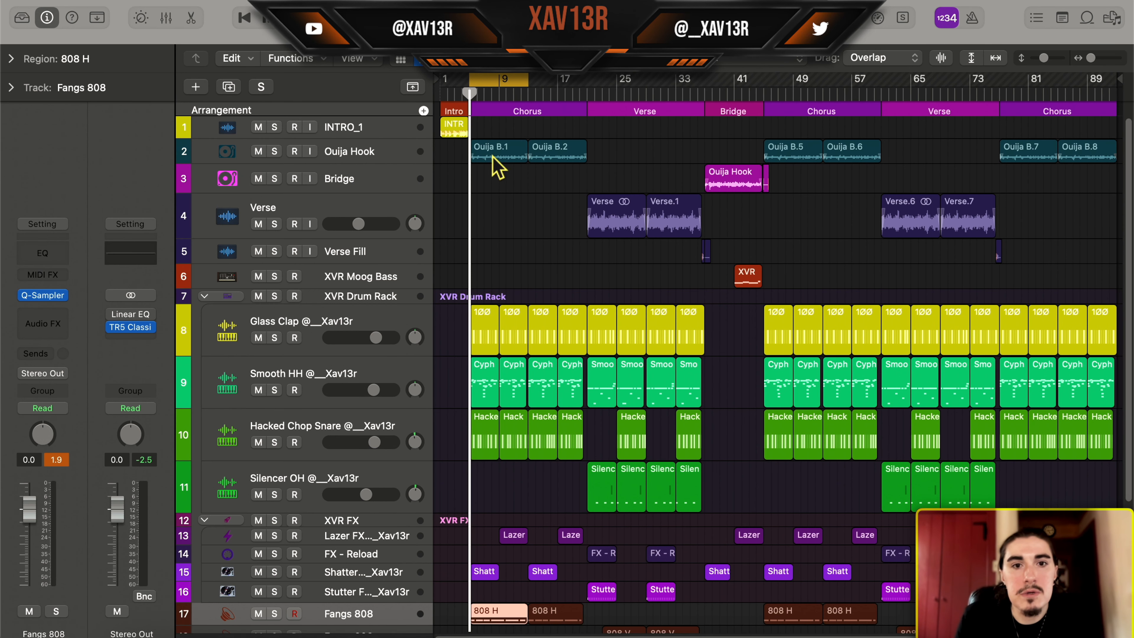
Select the Ouija B.1 region and play the first chorus from bar 5 with all tracks sounding
left_click(493, 155)
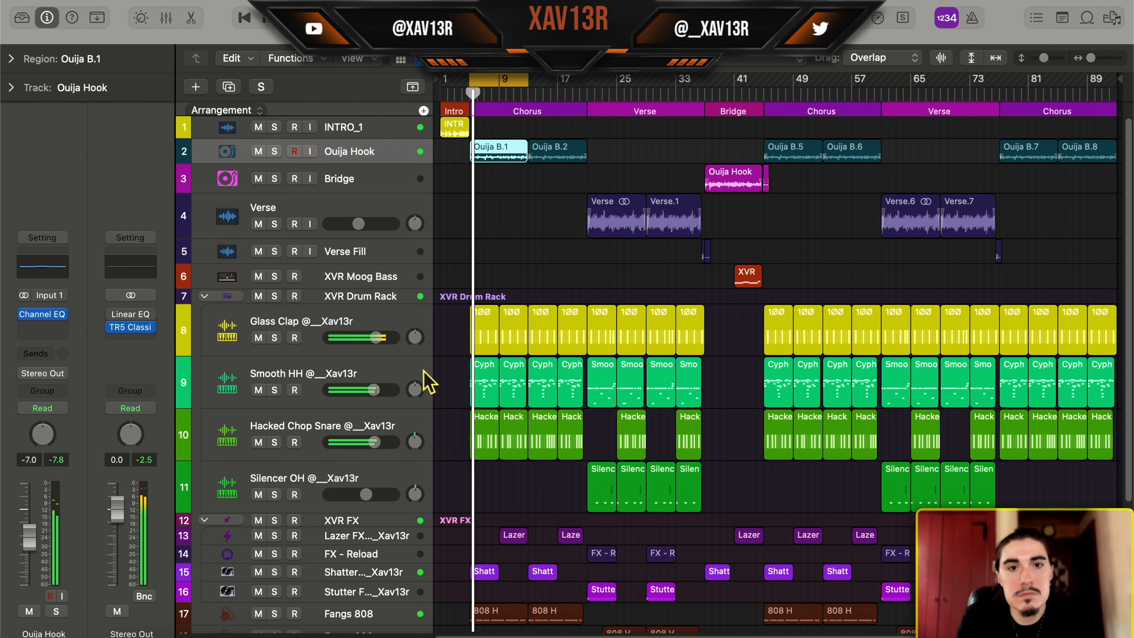
scroll(446, 250, "down", 2)
scroll(446, 250, "up", 2)
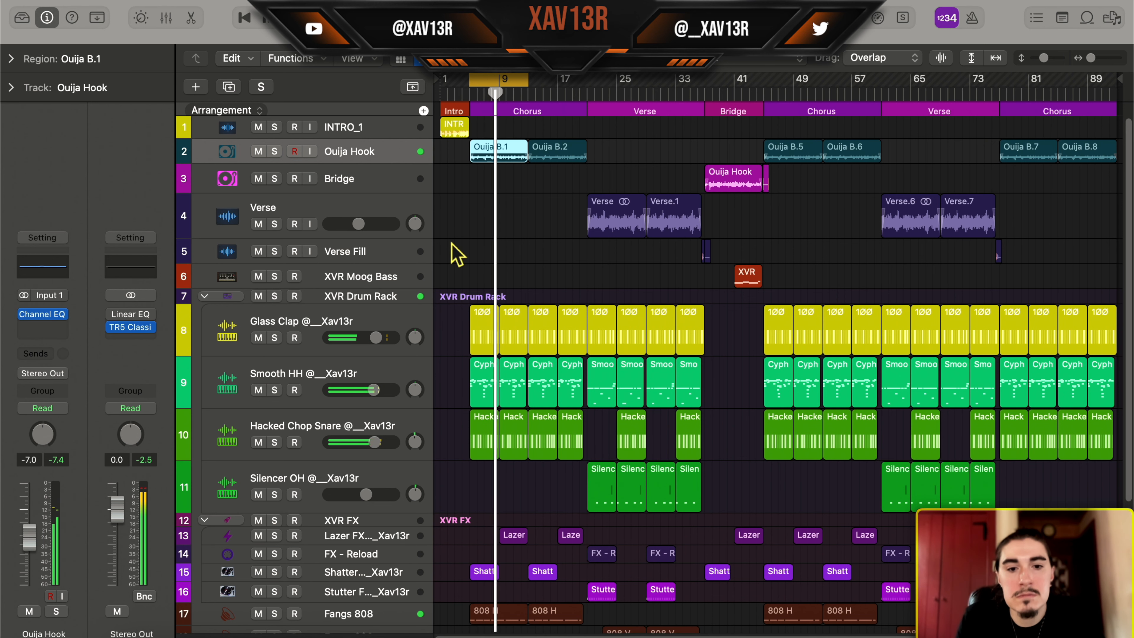
Open the Smooth HH track's first Cypher region in a shorter Piano Roll and solo the track
double_click(484, 381)
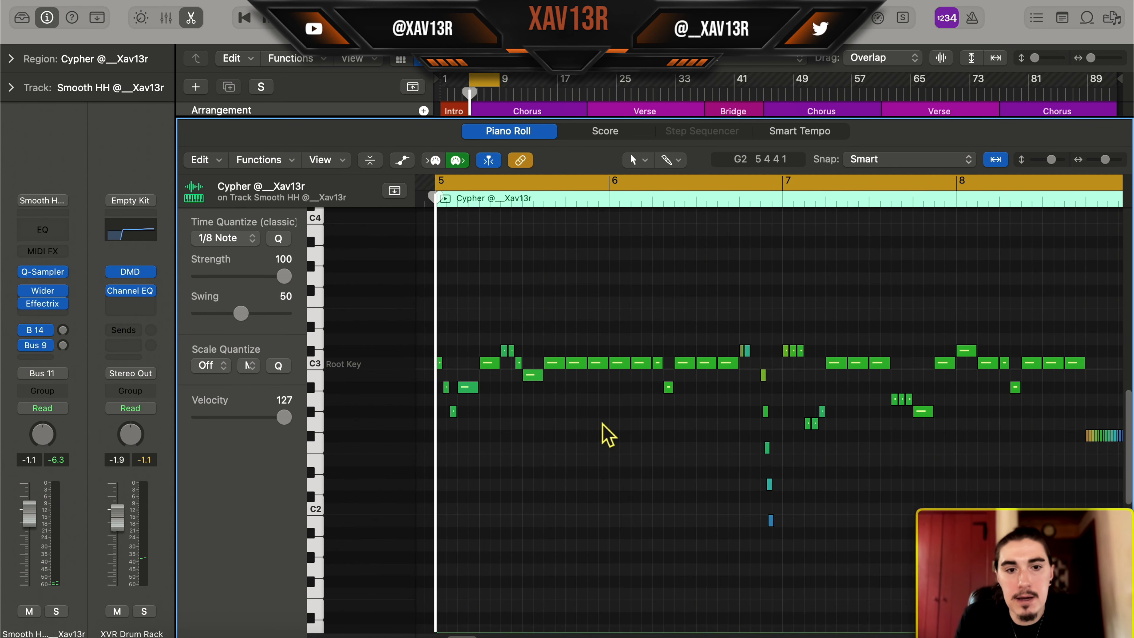
left_click_drag(445, 125, 433, 221)
scroll(359, 171, "up", 3)
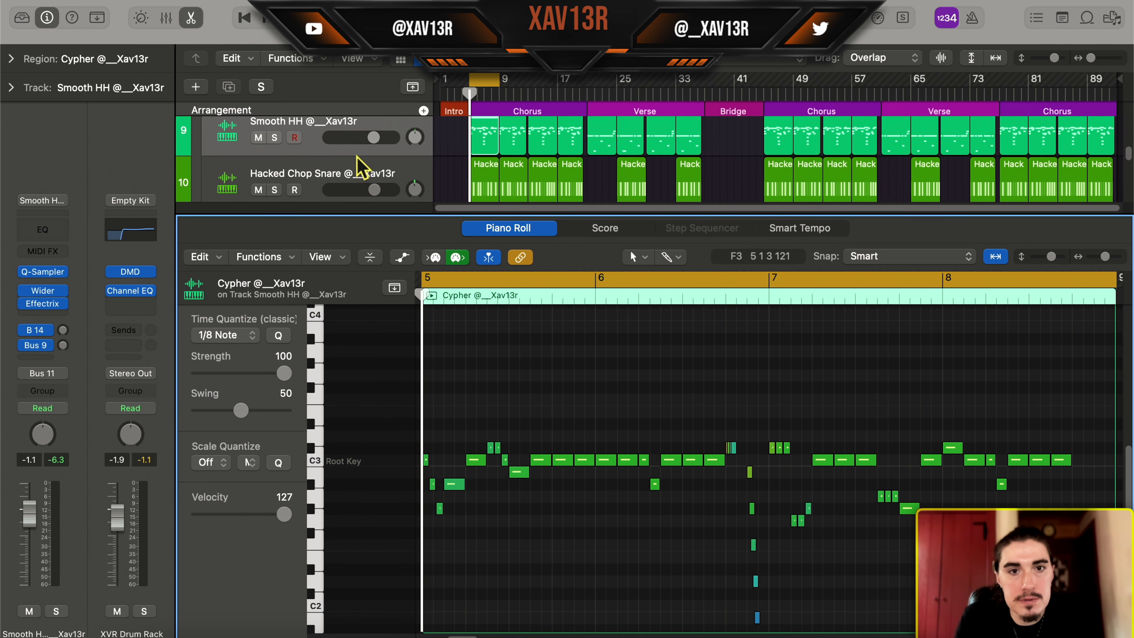
left_click(274, 162)
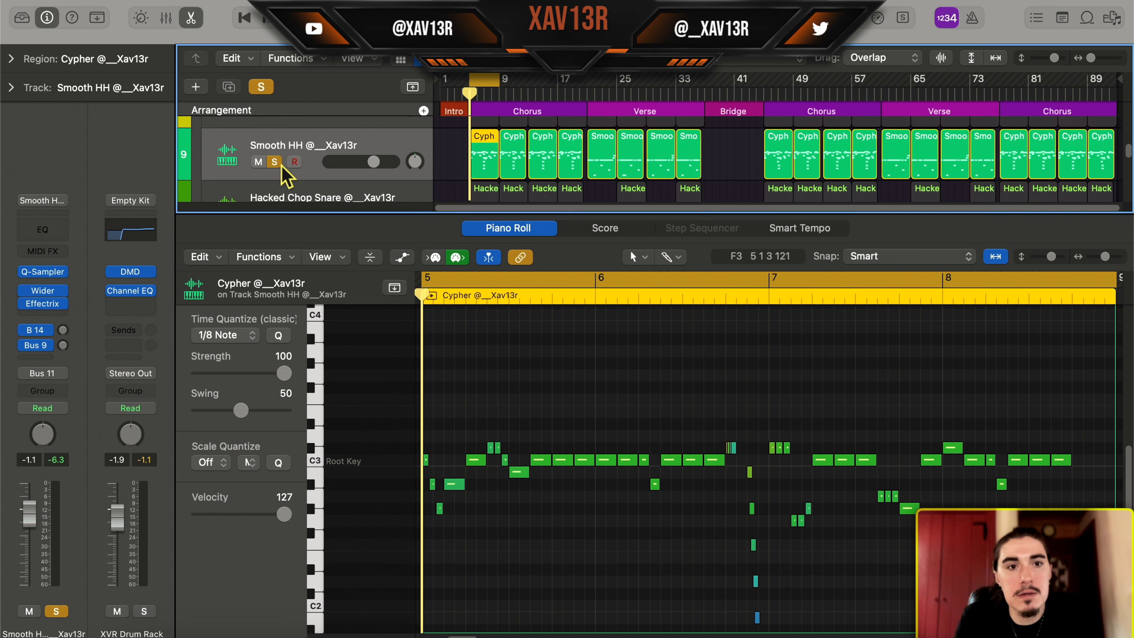
scroll(562, 372, "down", 2)
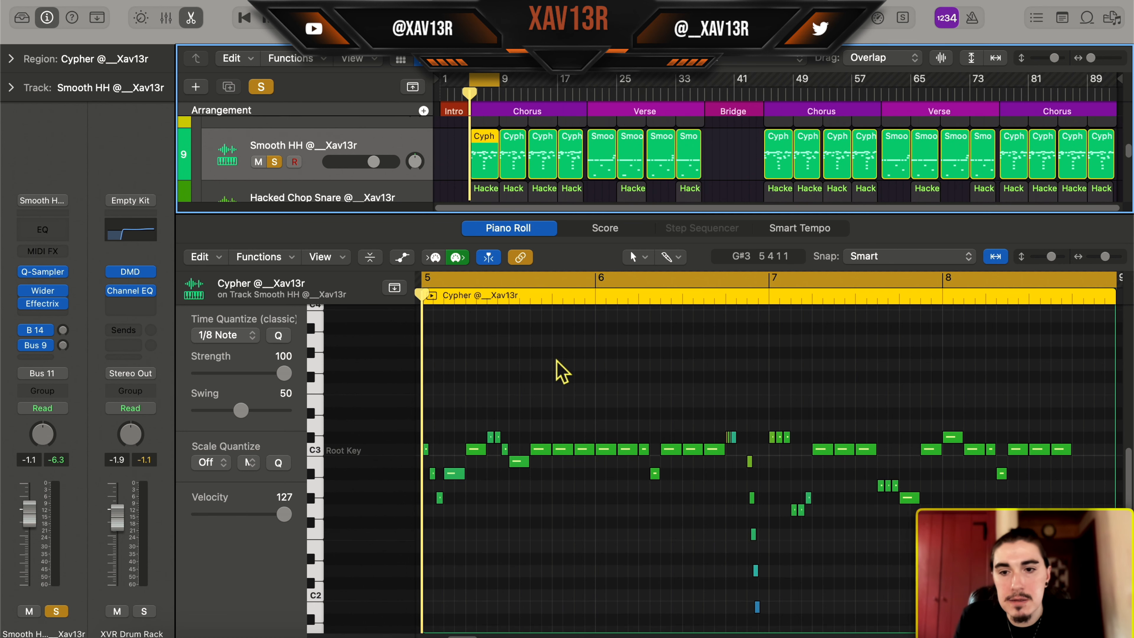
Add the Glass Clap track to the solo and play the Cypher hi-hat region, following its notes across the pitches
scroll(494, 190, "up", 3)
left_click(274, 174)
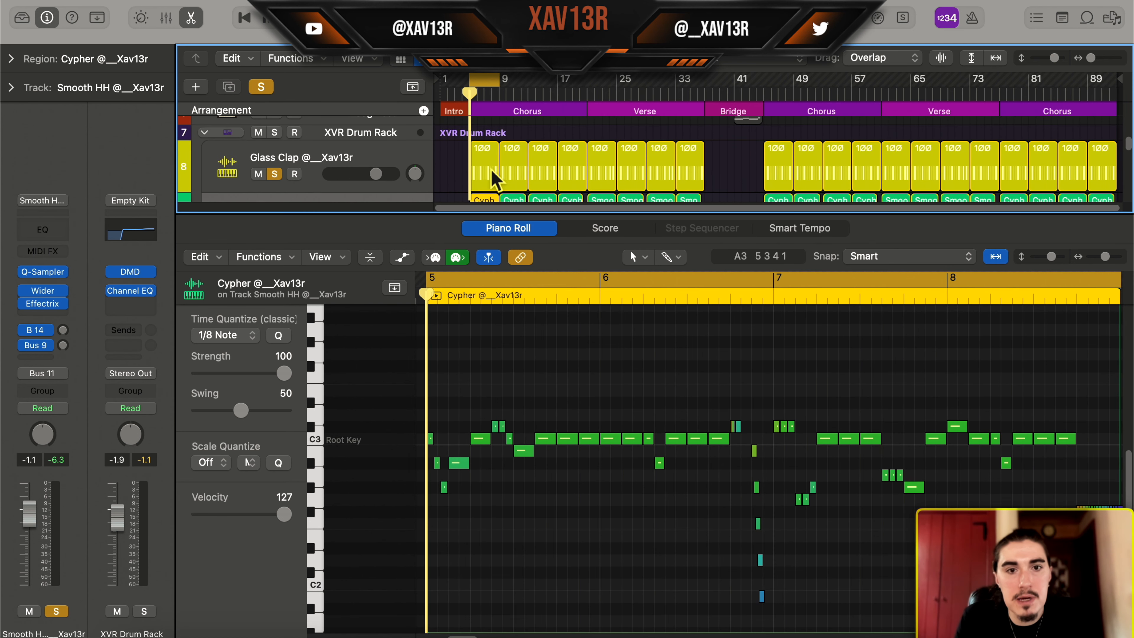
scroll(488, 178, "down", 3)
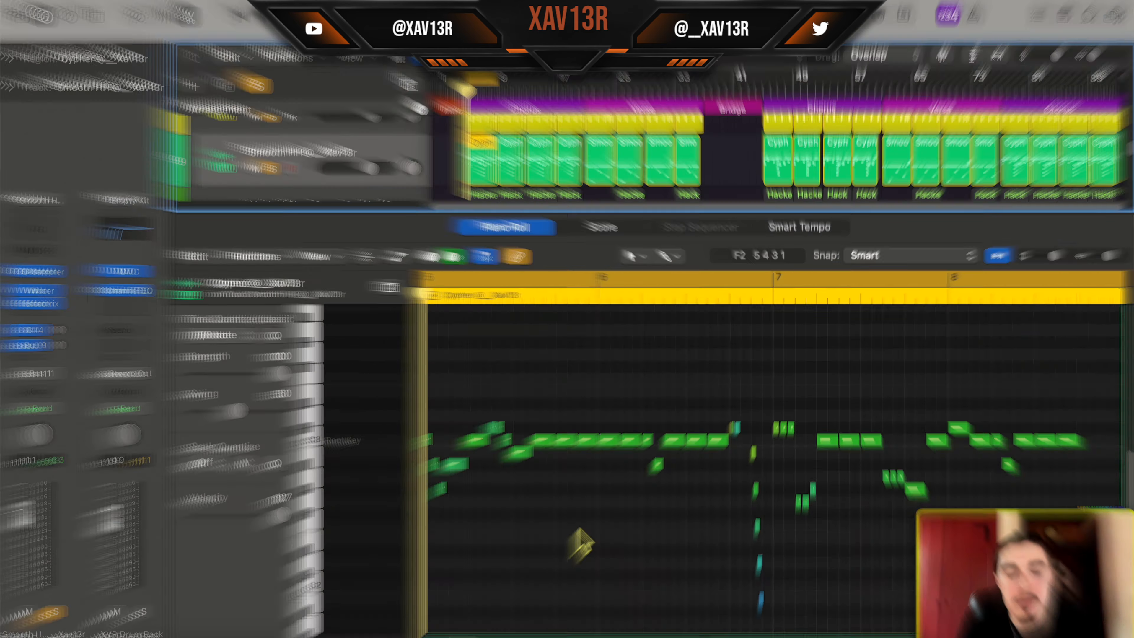
key("space")
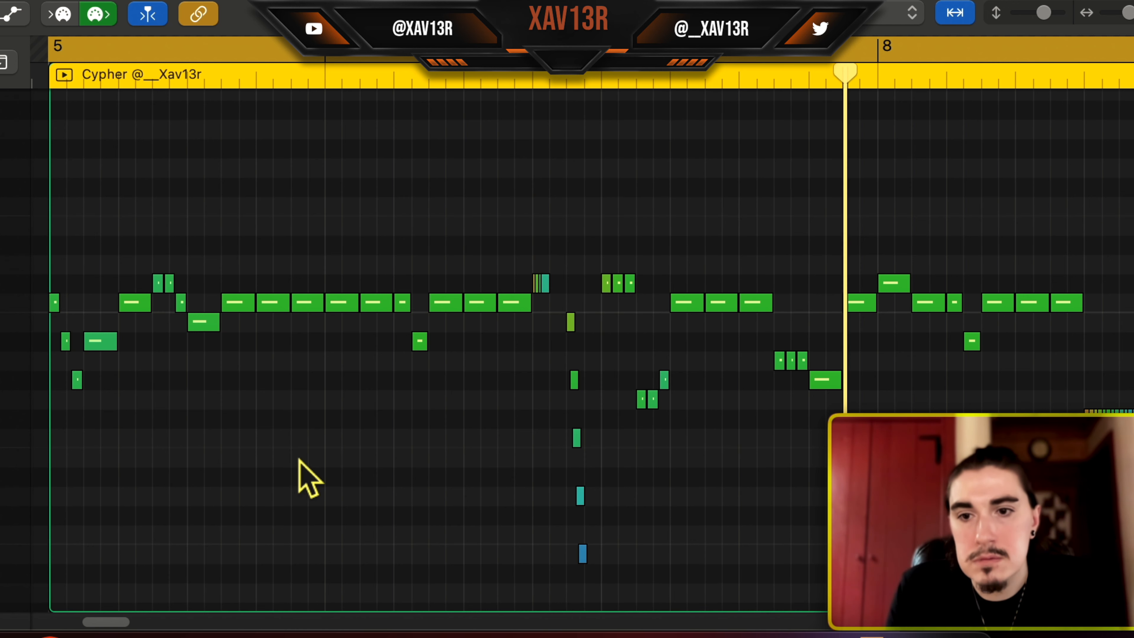
scroll(307, 476, "down", 4)
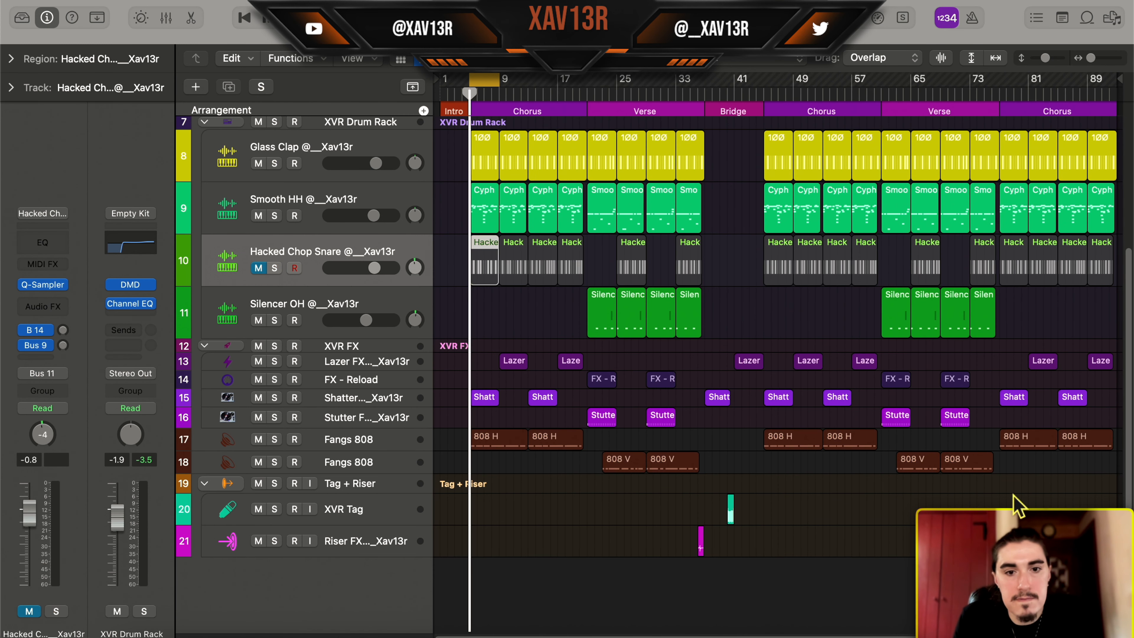
scroll(888, 499, "up", 4)
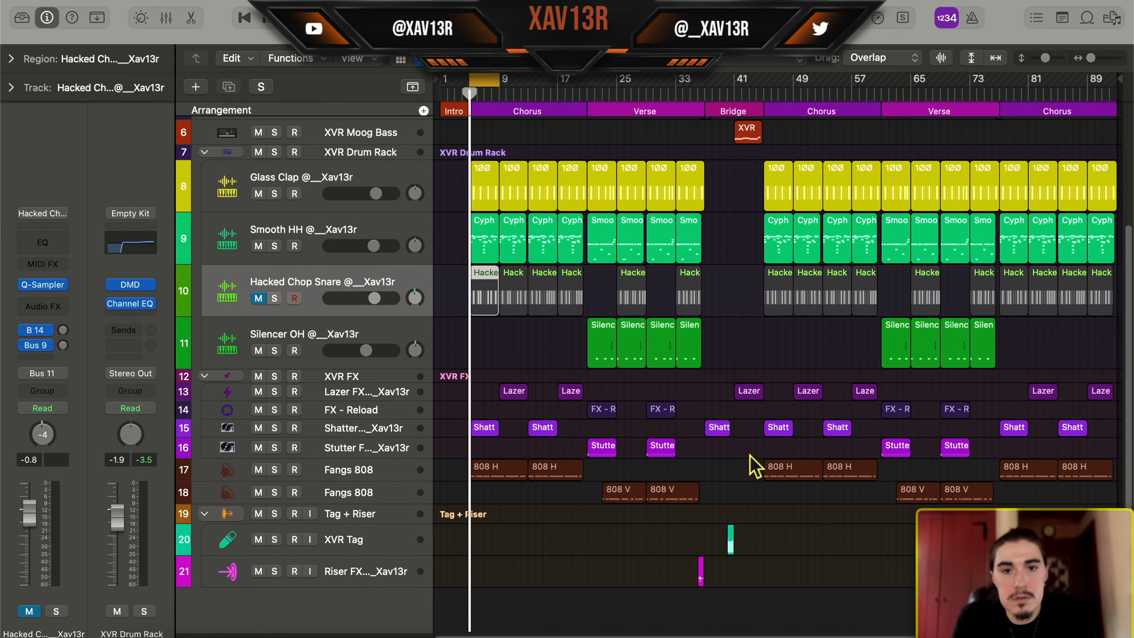
Open the verse's first Silencer OH region in an enlarged Piano Roll and examine its notes and pitch bend curve
left_click(618, 233)
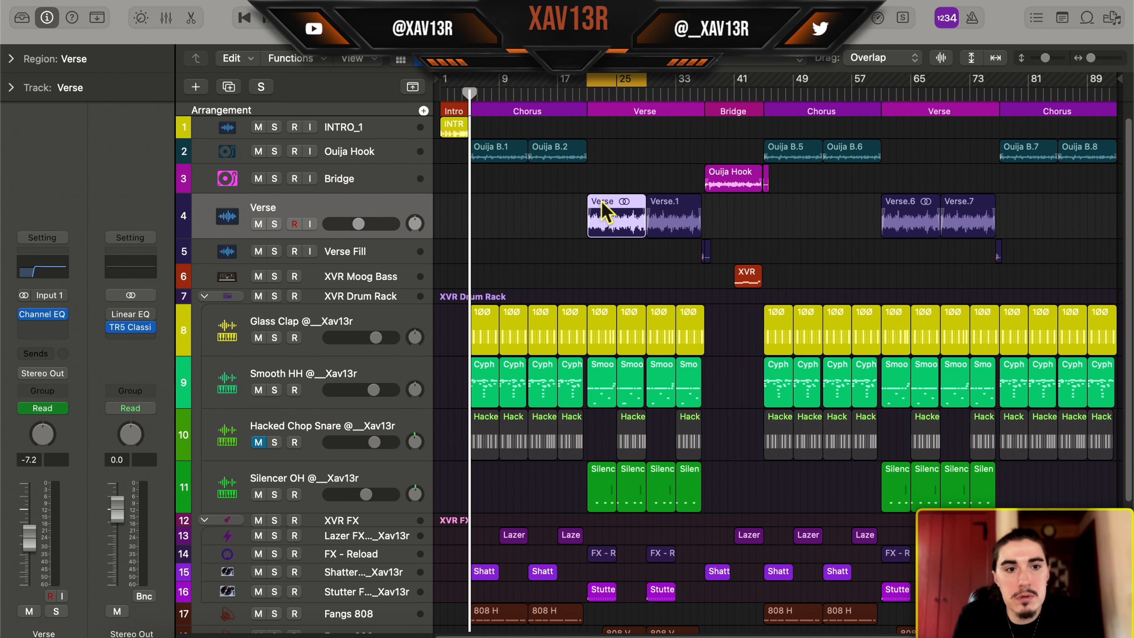
scroll(603, 449, "down", 2)
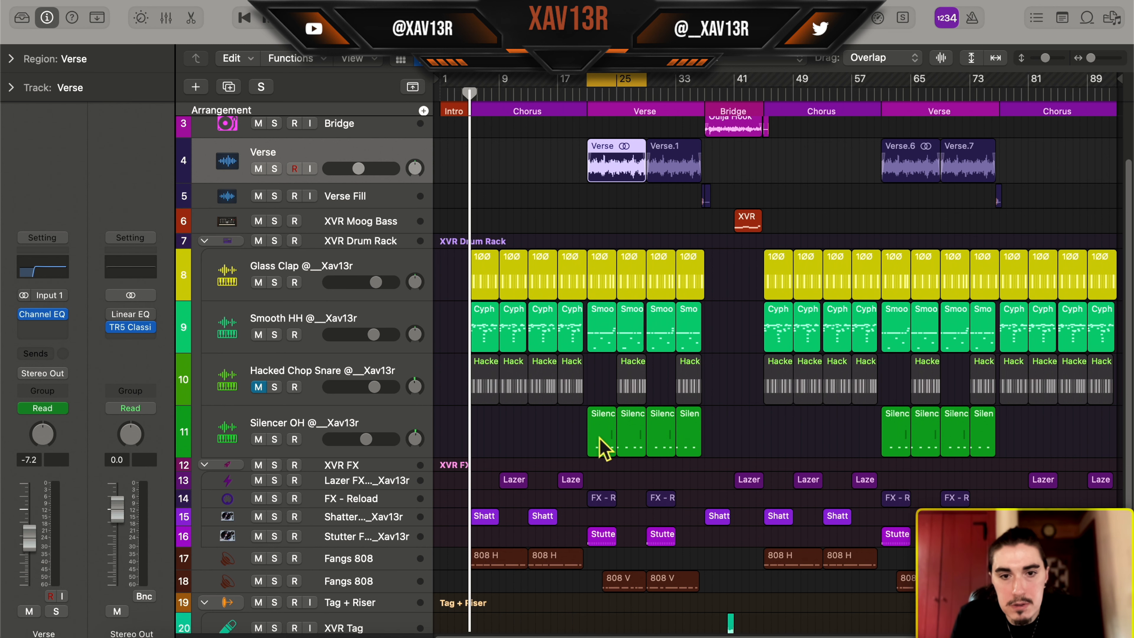
left_click(601, 439)
double_click(603, 438)
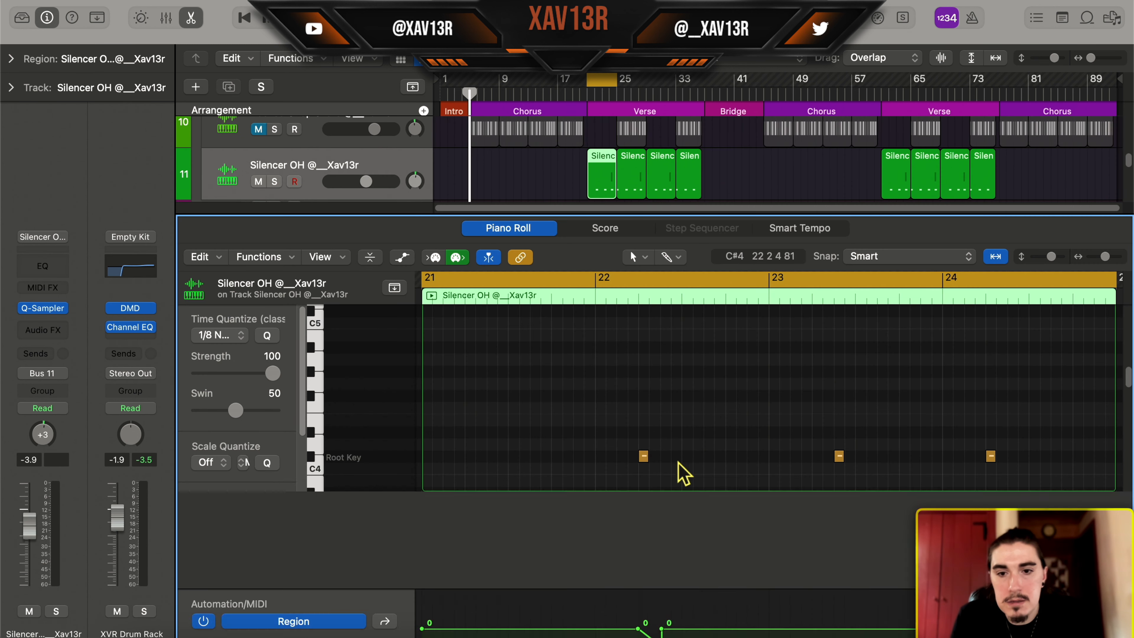
left_click_drag(786, 222, 806, 112)
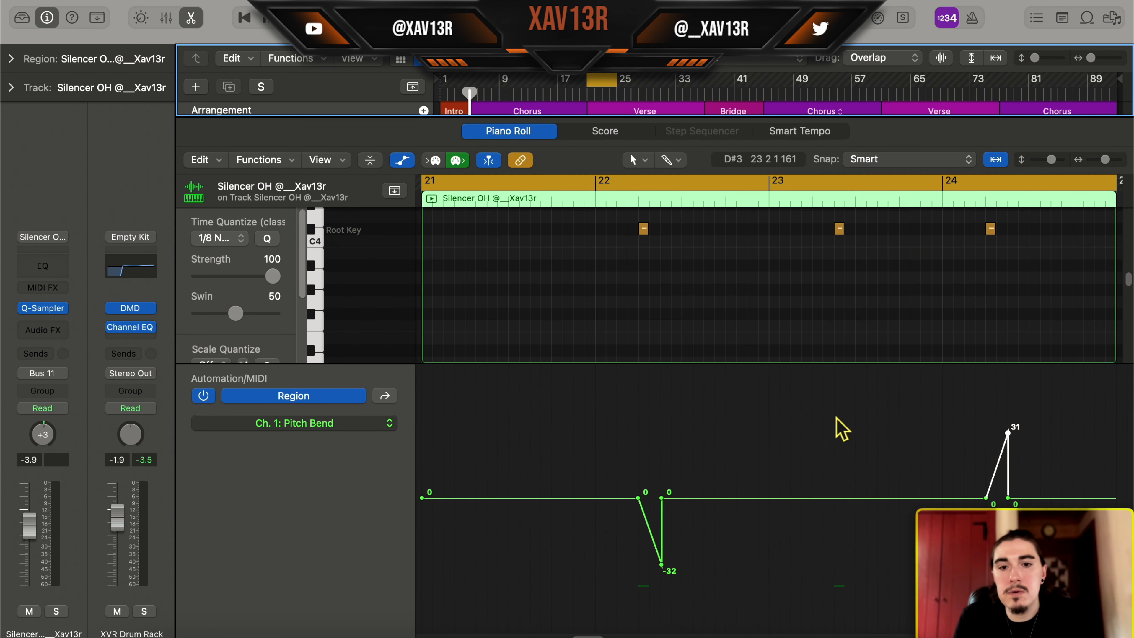
scroll(802, 266, "up", 1)
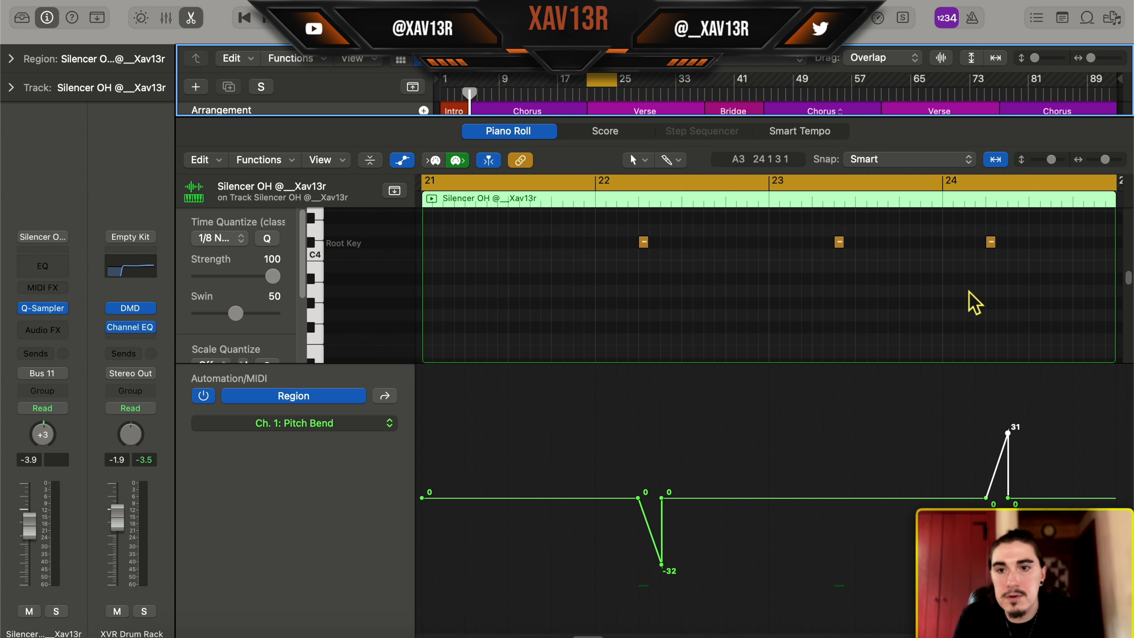
Solo the Silencer OH track and play its first region, then restore the full mix and close the editor
key("s")
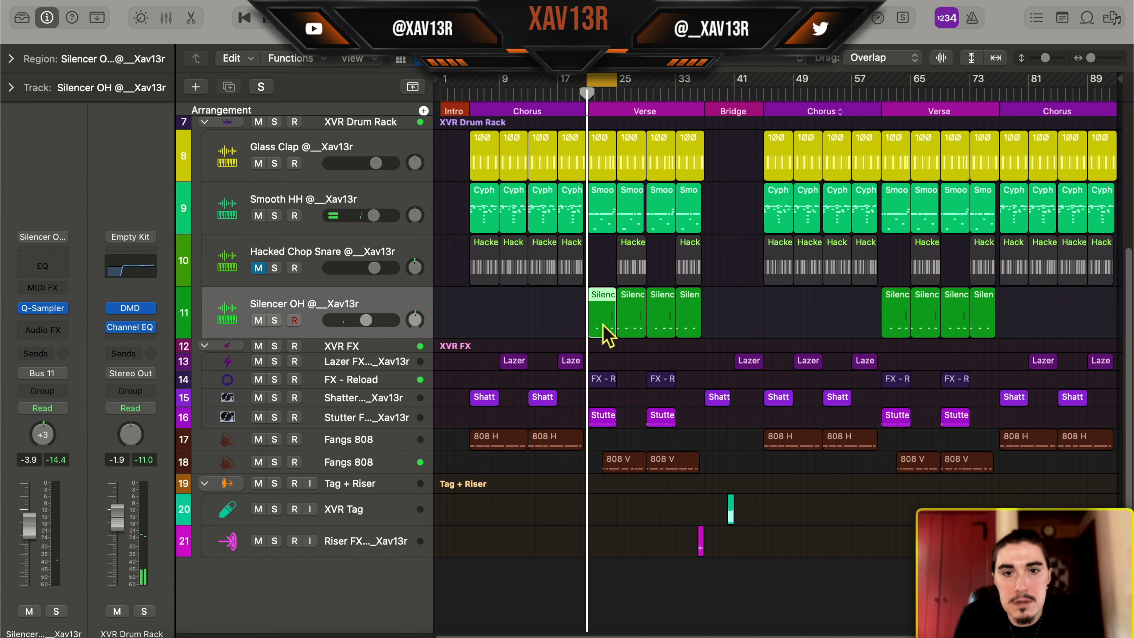
scroll(603, 326, "up", 6)
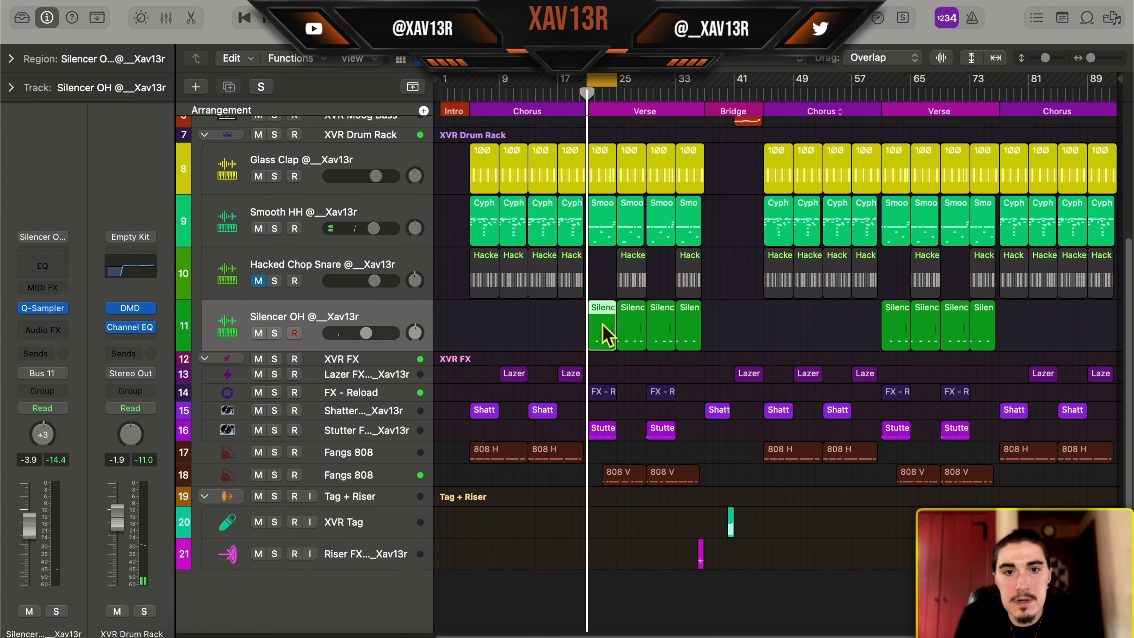
scroll(617, 268, "up", 2)
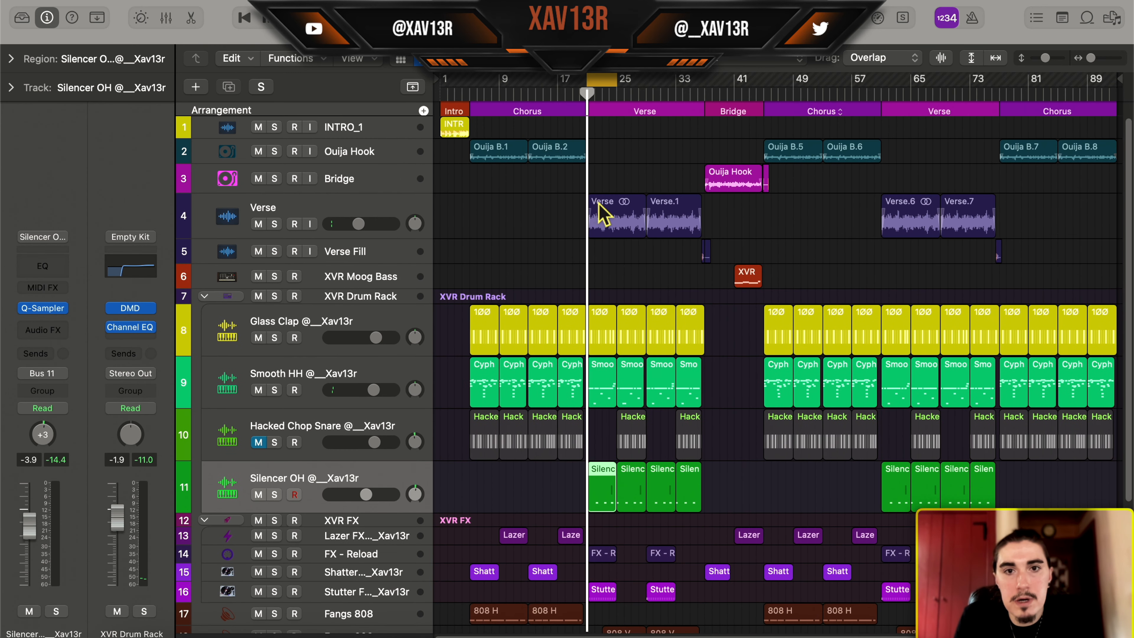
Extend the cycle range to bars 21–29 and play the verse with all tracks, following the Silencer OH pitch bends
scroll(600, 253, "down", 2)
left_click_drag(616, 82, 646, 111)
key("e")
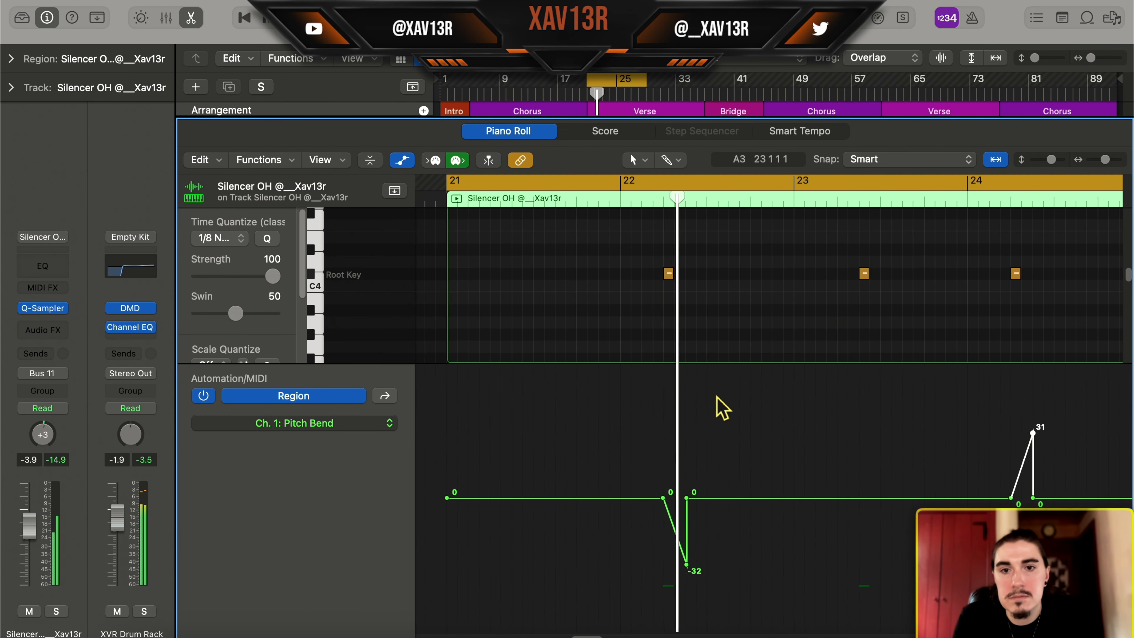
scroll(719, 396, "right", 3)
scroll(719, 395, "down", 2)
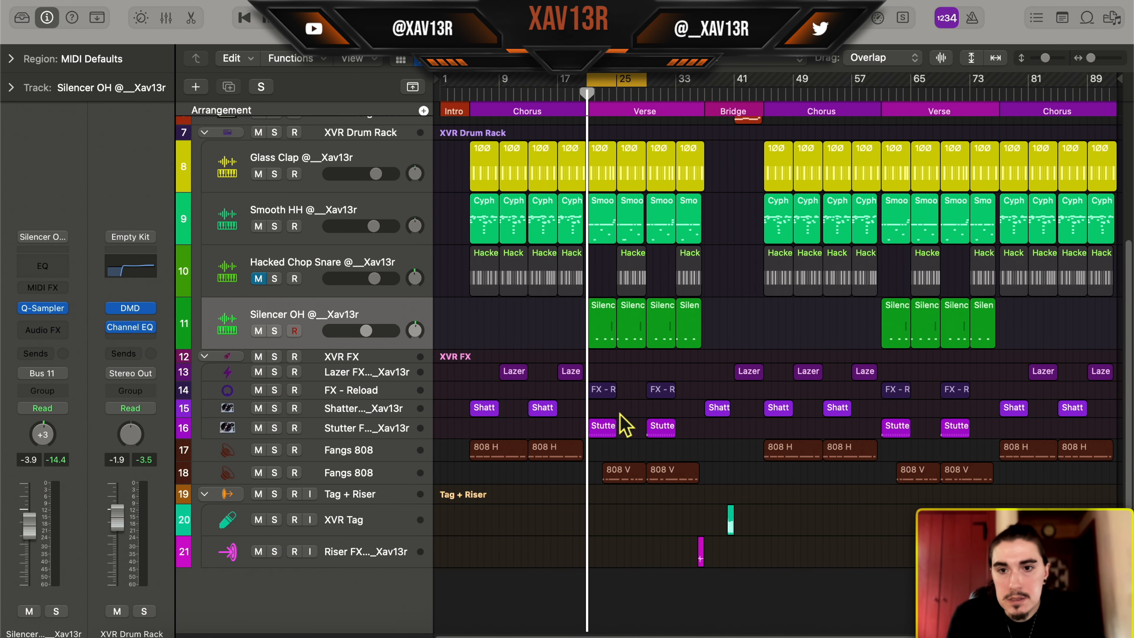
Unmute the Hacked Chop Snare track
scroll(625, 425, "up", 3)
left_click(258, 346)
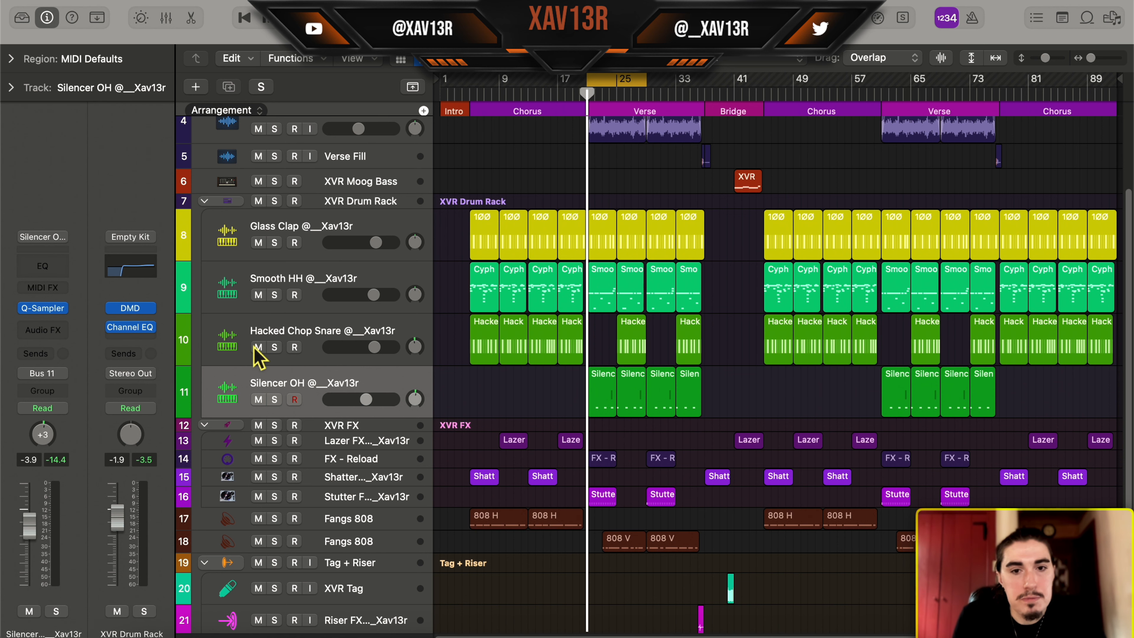
scroll(540, 304, "up", 4)
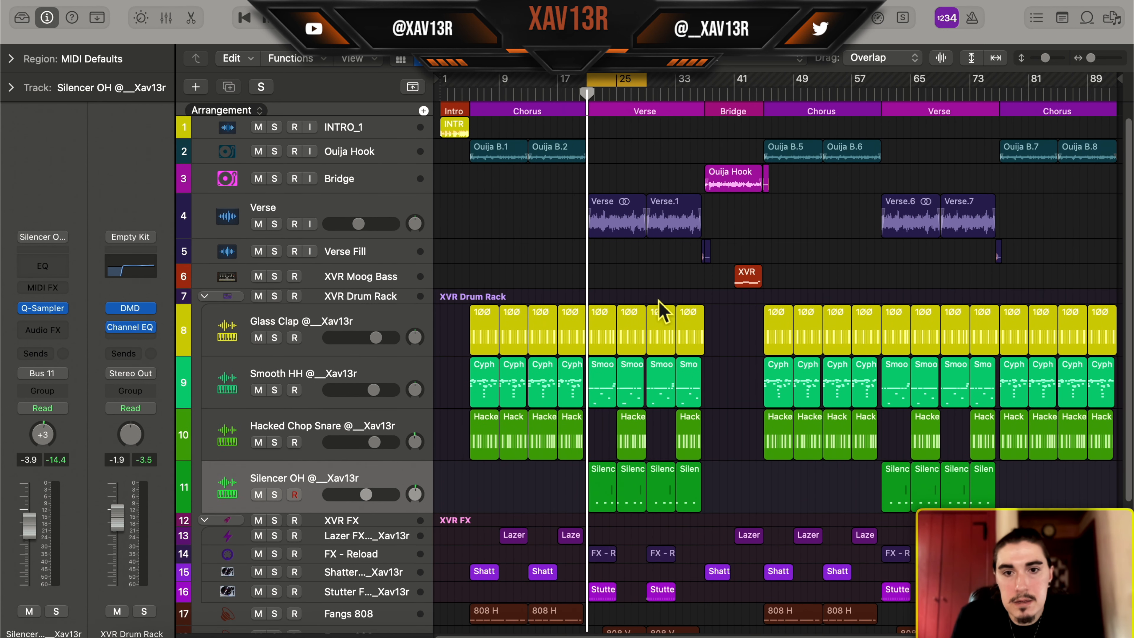
scroll(637, 284, "down", 2)
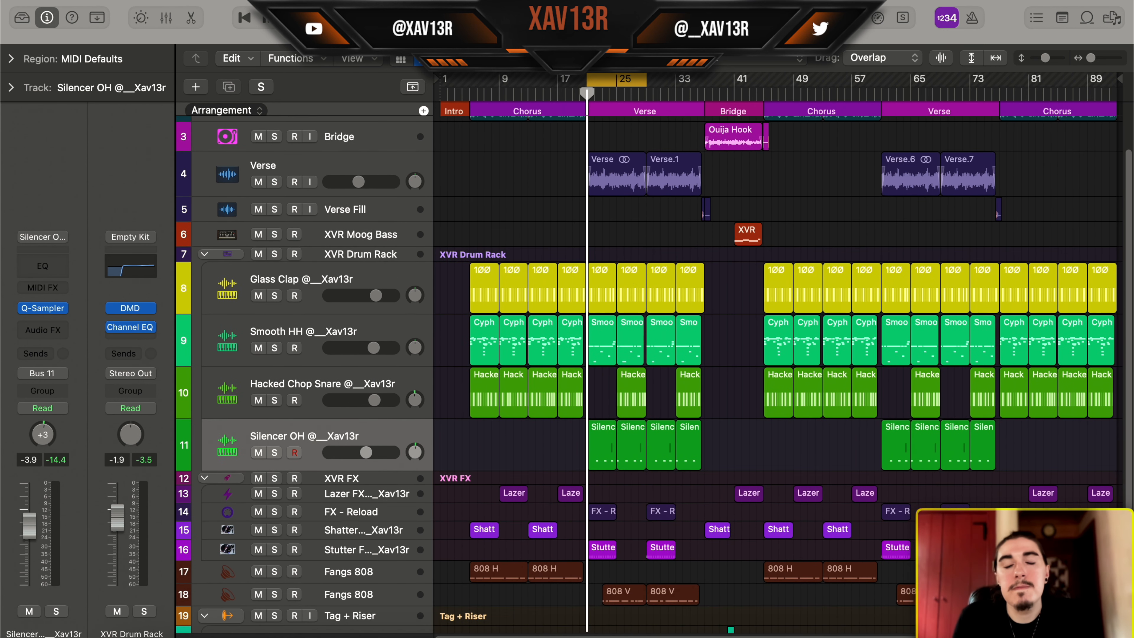
scroll(596, 436, "up", 2)
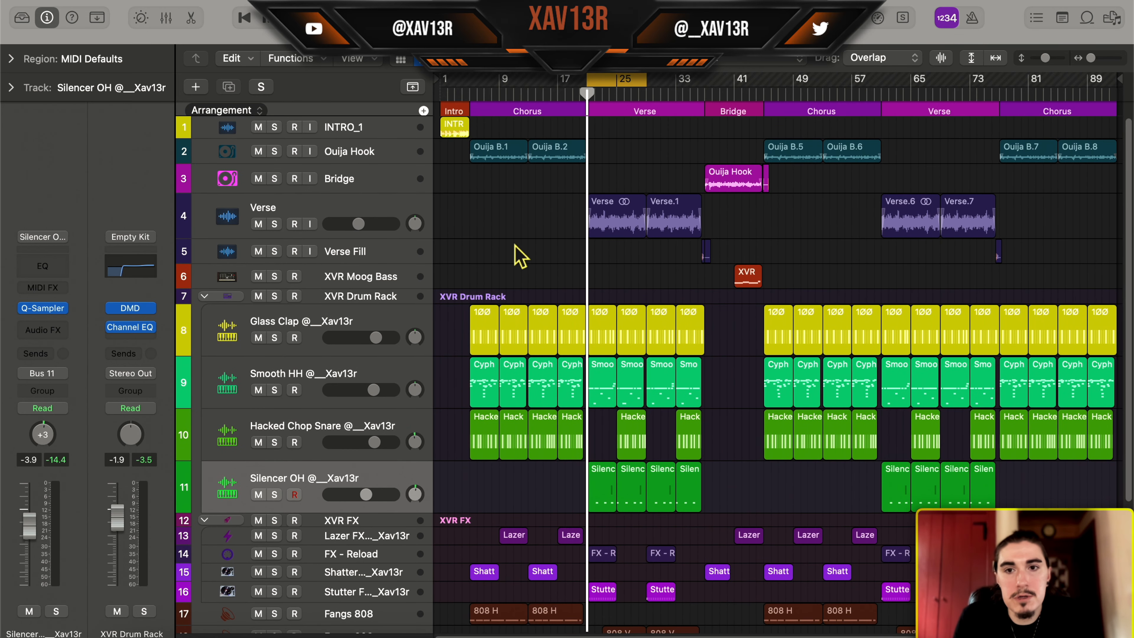
Enlarge the timeline around the intro and chorus, and briefly open the INTRO_1 region in the audio editor
key("super+Right")
key("super+Right")
key("super+Right")
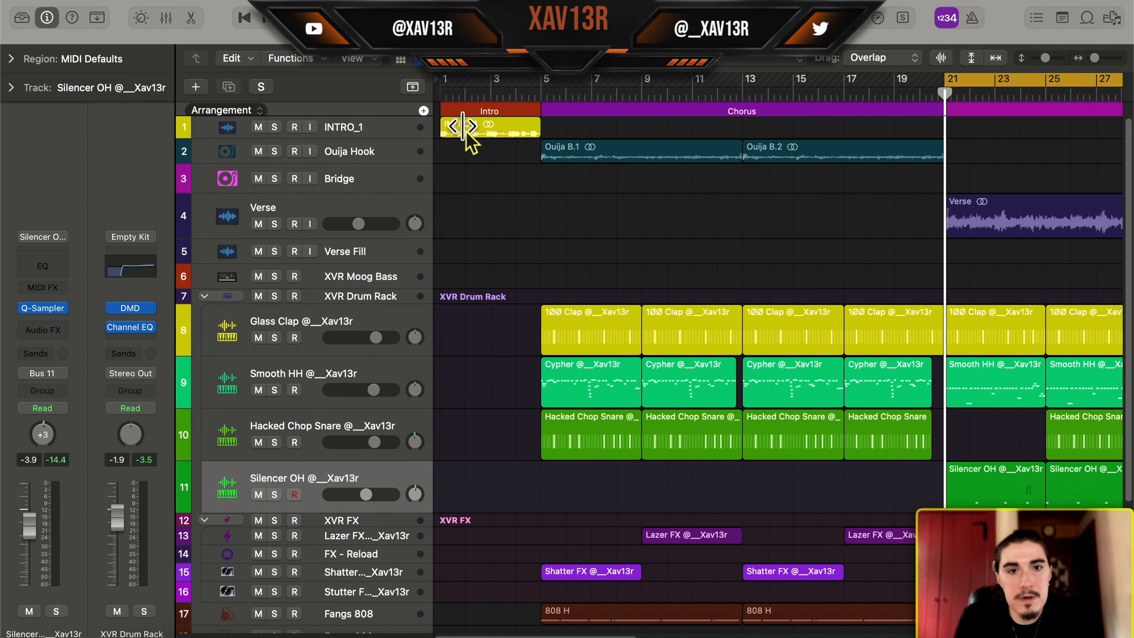
left_click(467, 131)
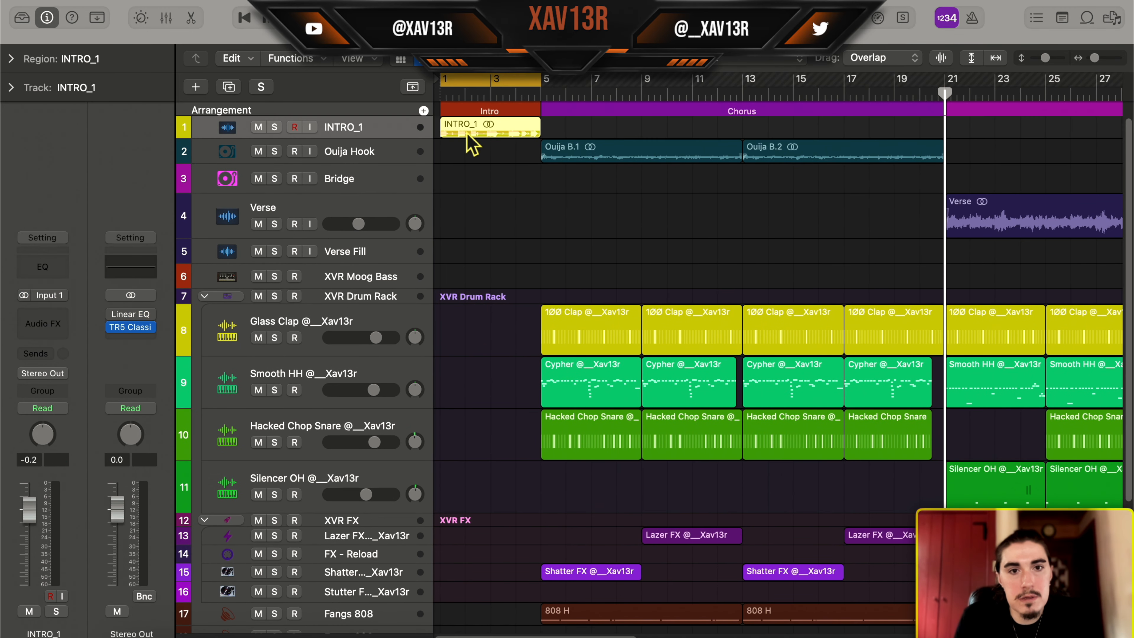
double_click(522, 135)
key("e")
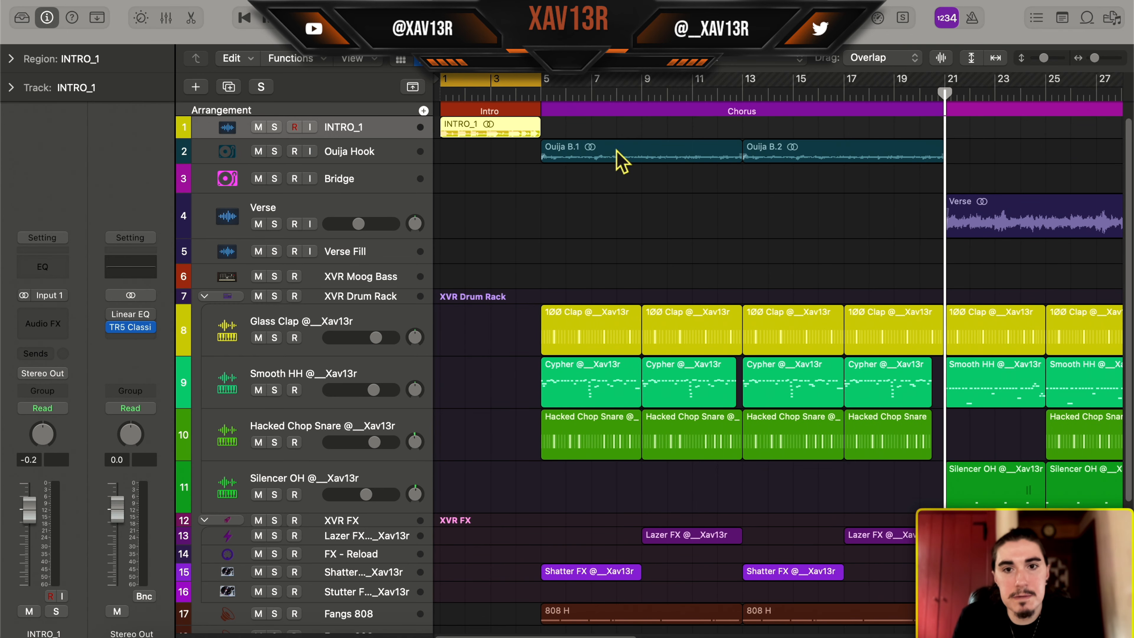
Select the regions starting the first chorus, from Ouija B.1 down to 808 H, and clear the selection
left_click_drag(615, 140, 614, 619)
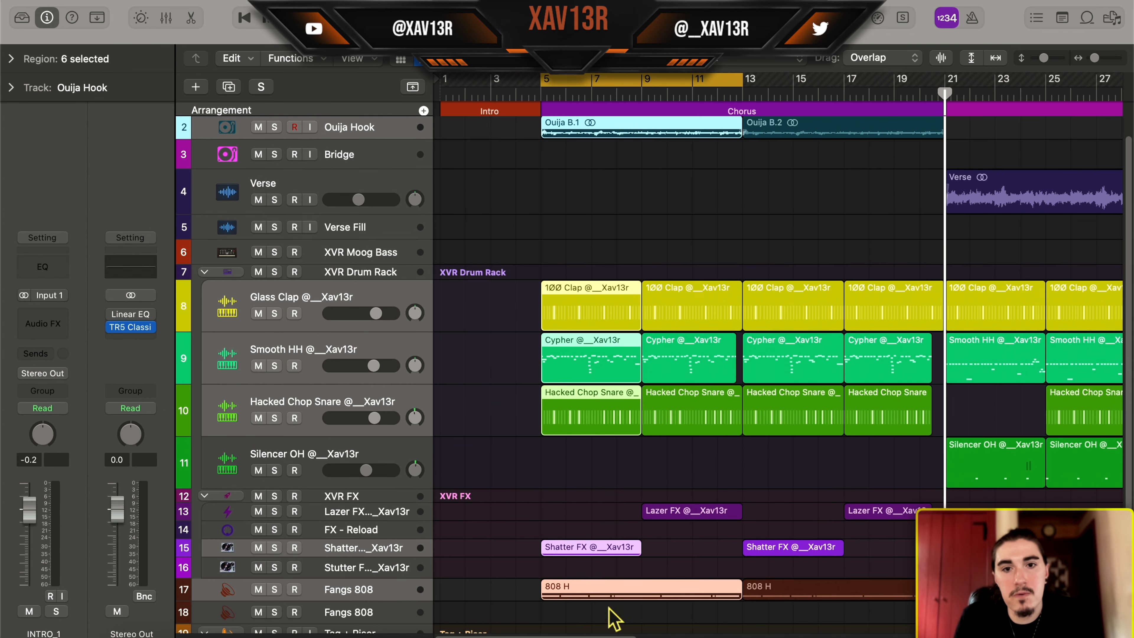
left_click(530, 507)
scroll(528, 505, "up", 1)
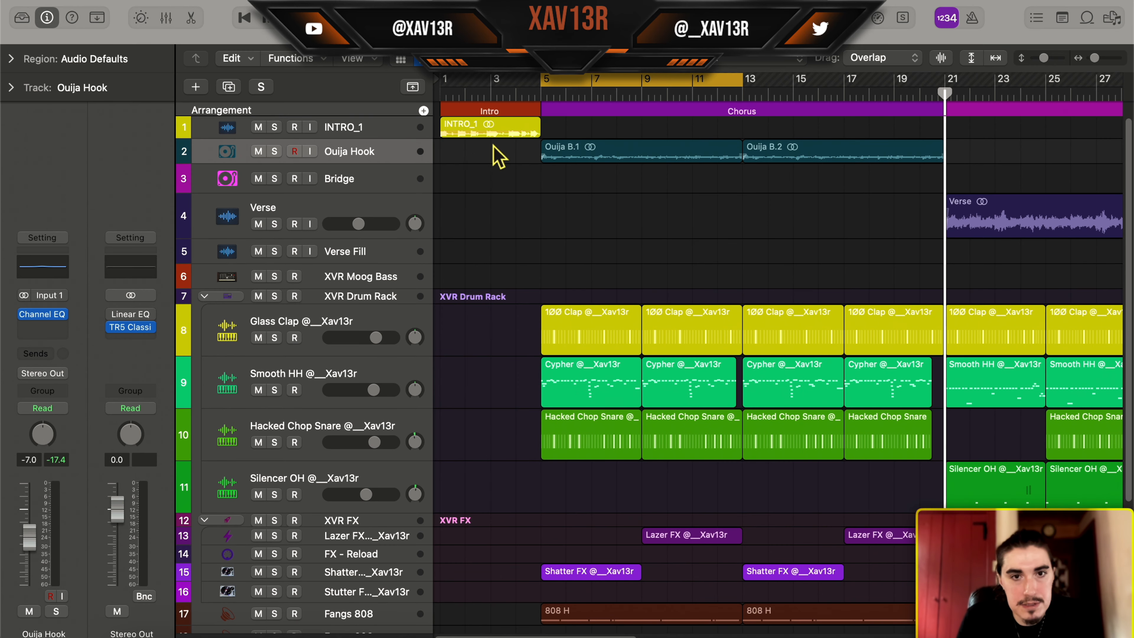
Examine the INTRO_1 region's fade in the audio editor and its region parameters, keeping Speed Up as the fade-in type
left_click(493, 130)
double_click(488, 131)
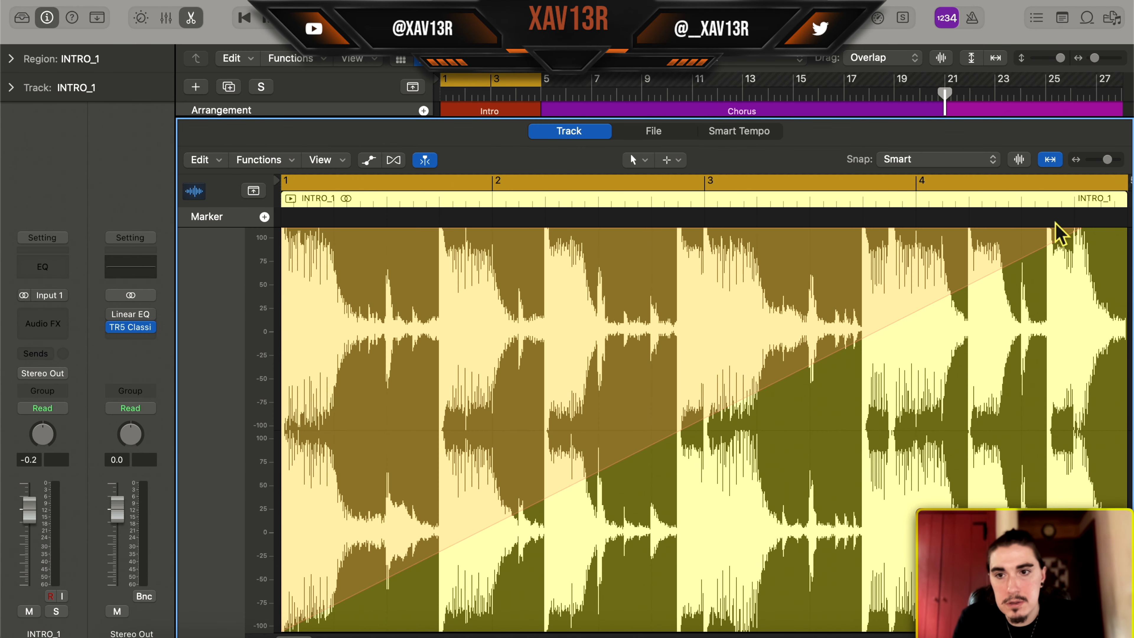
key("e")
left_click(41, 60)
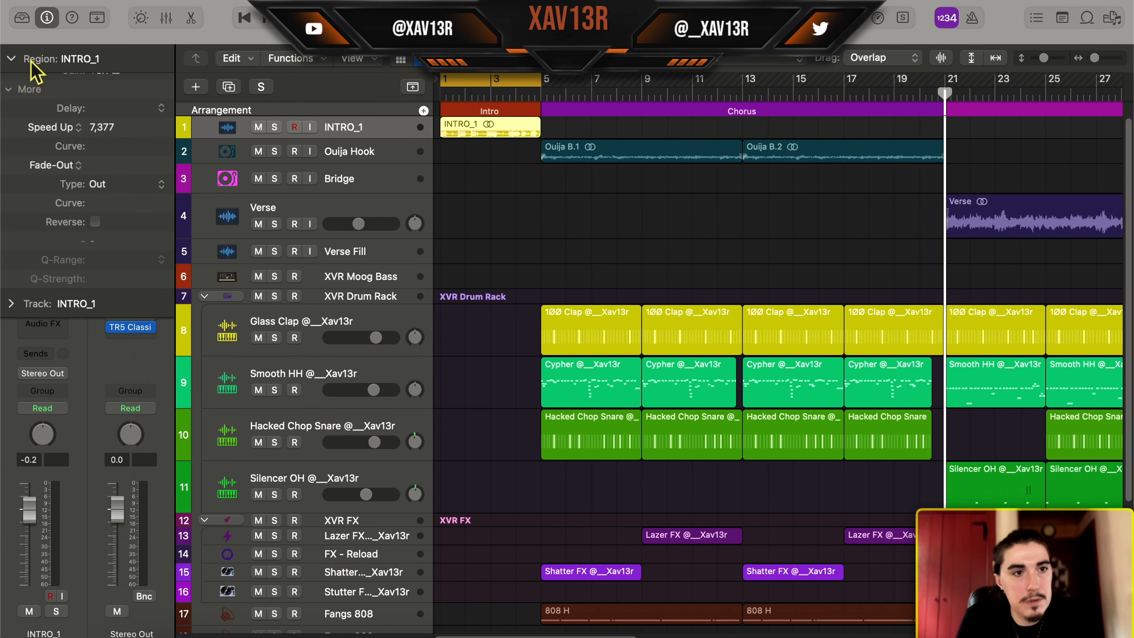
left_click(69, 274)
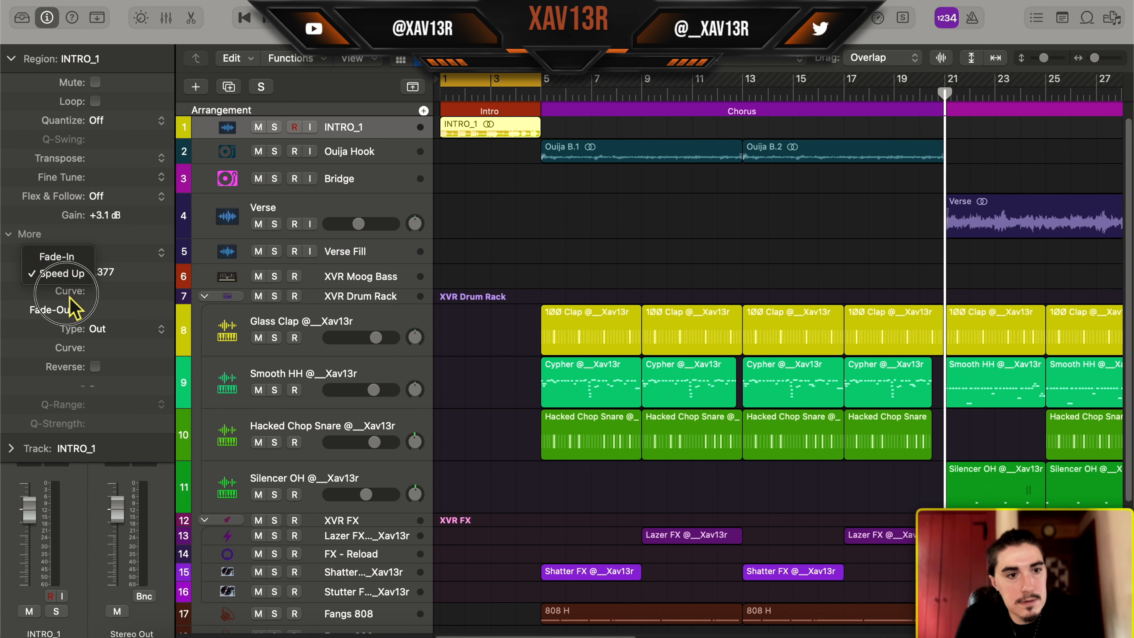
left_click(76, 278)
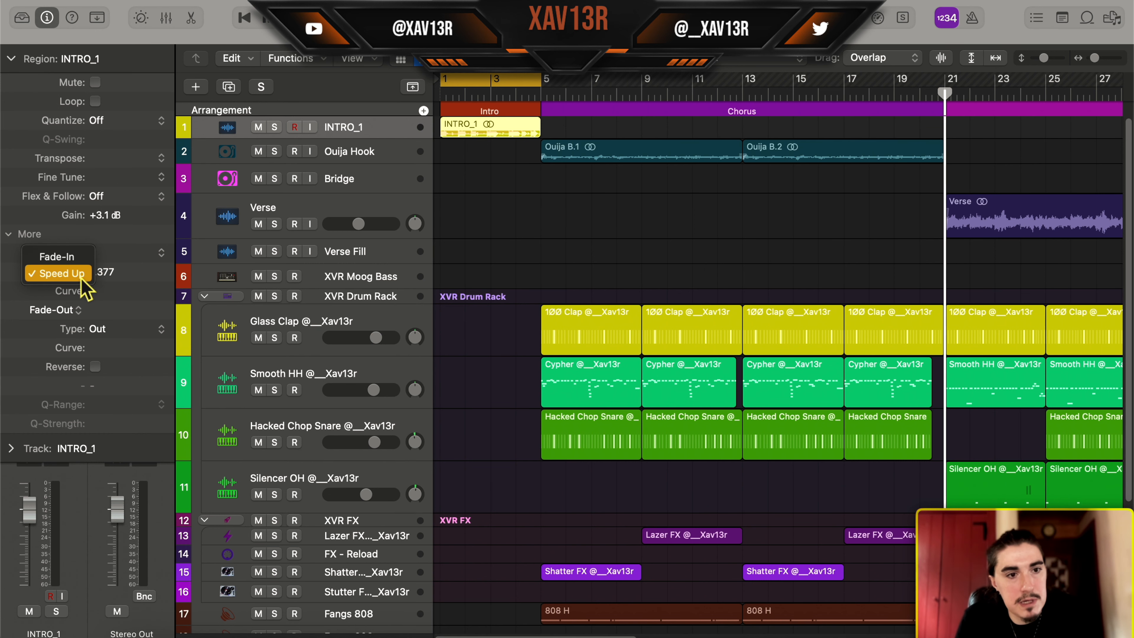
Switch the INTRO_1 region's fade-out type to Slow Down and play the region soloed in the audio editor, following the speed-up fade
double_click(495, 130)
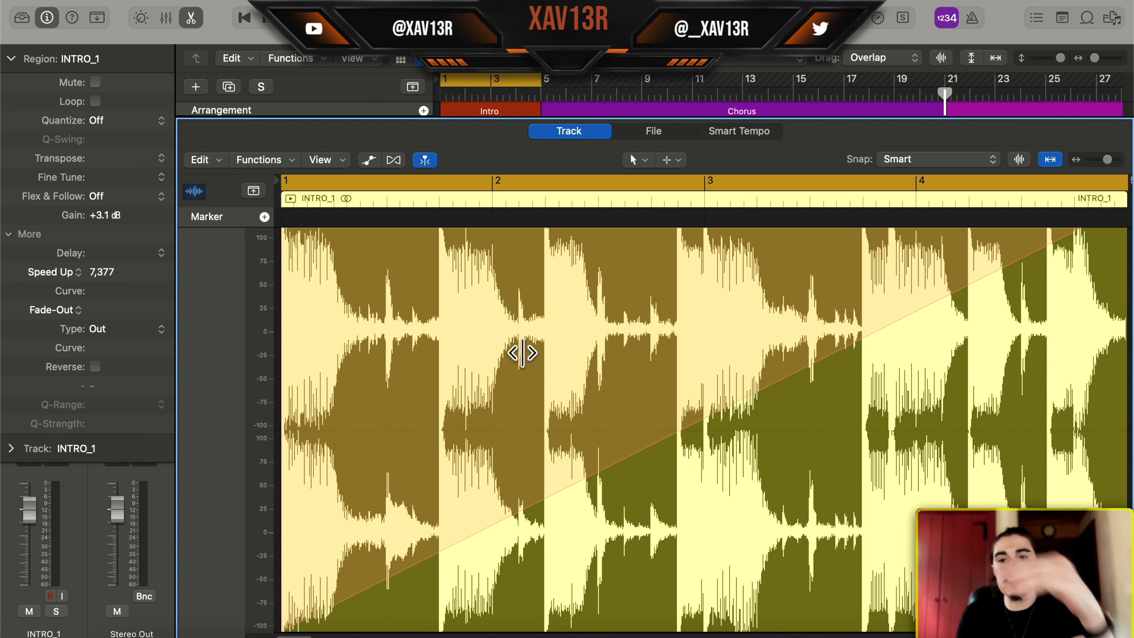
key("e")
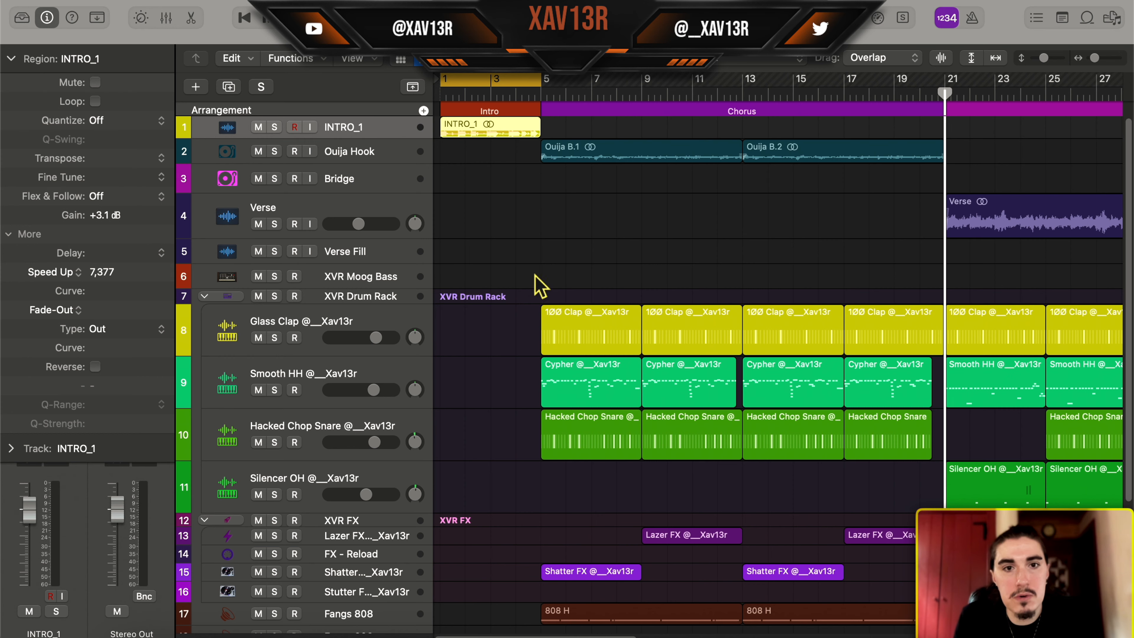
key("e")
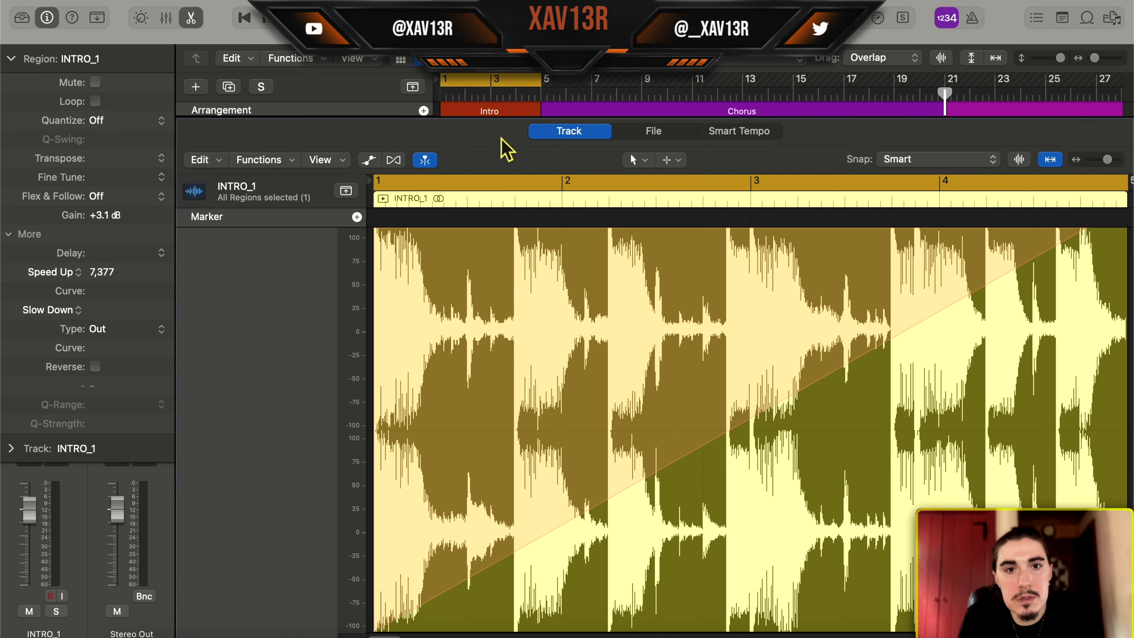
key("alt+space")
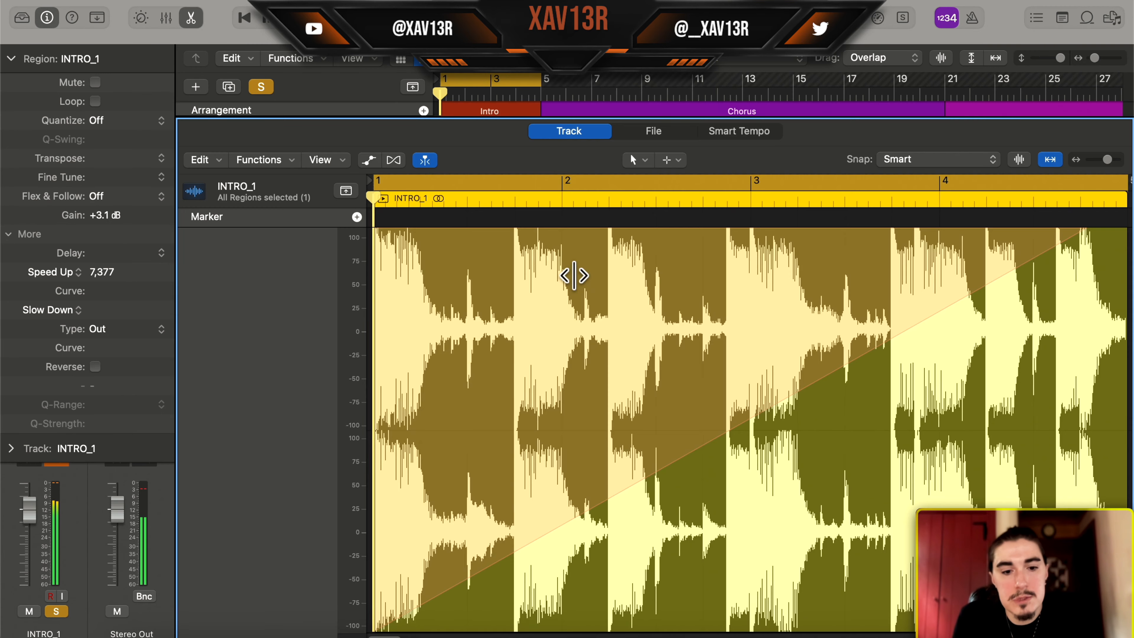
key("e")
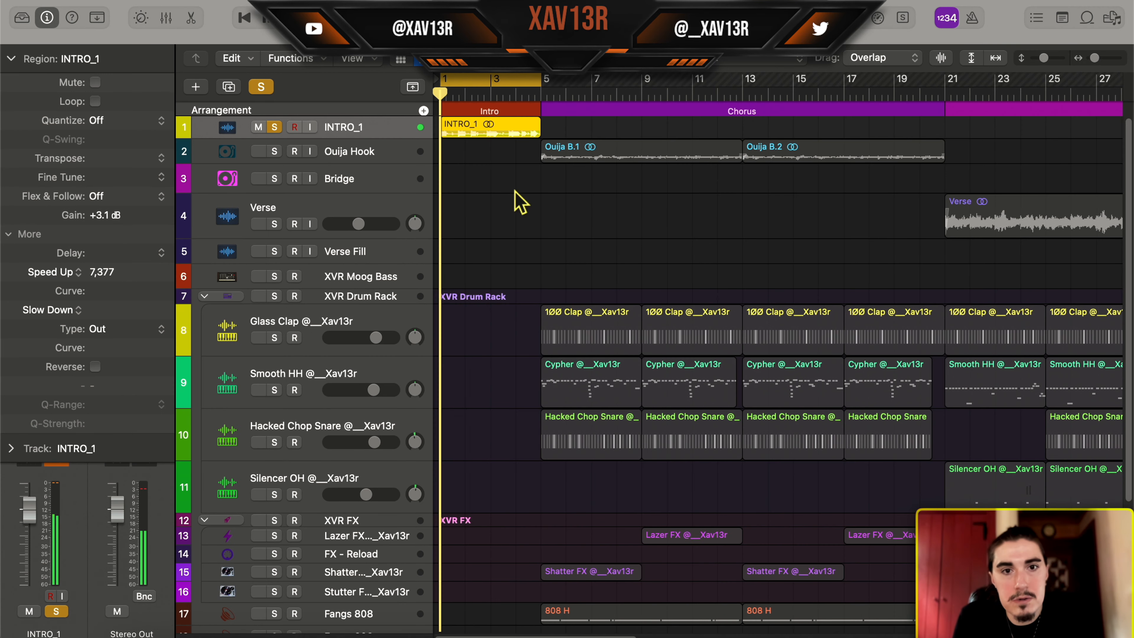
Turn off solo, extend the cycle range to bars 1–13 and play the intro into the chorus with all tracks
left_click(261, 87)
left_click_drag(540, 80, 742, 82)
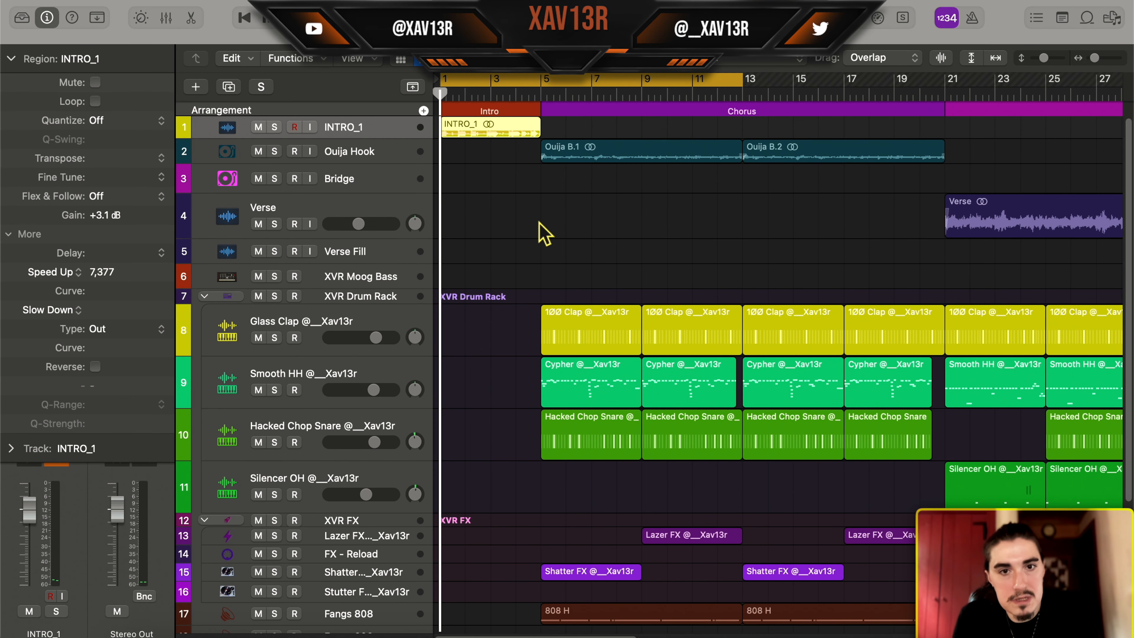
key("space")
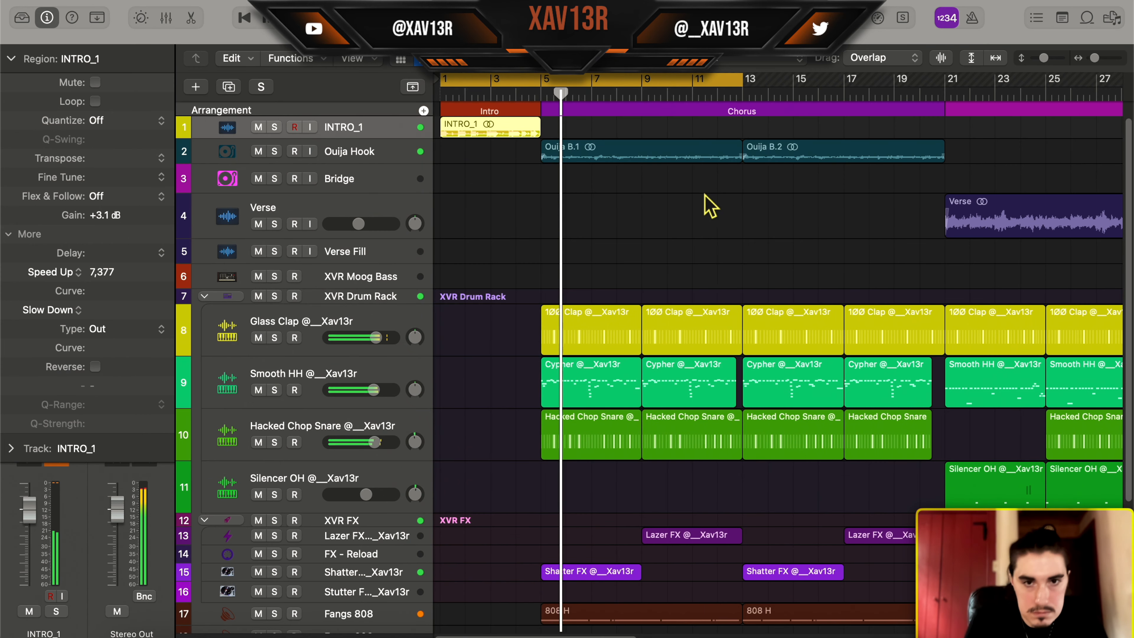
scroll(710, 207, "right", 3)
scroll(711, 207, "right", 10)
key("space")
Open the final chorus's Ouija B.8 region in the audio editor and play its ending from bar 92 through the Slow Down fade
key("z")
double_click(1080, 154)
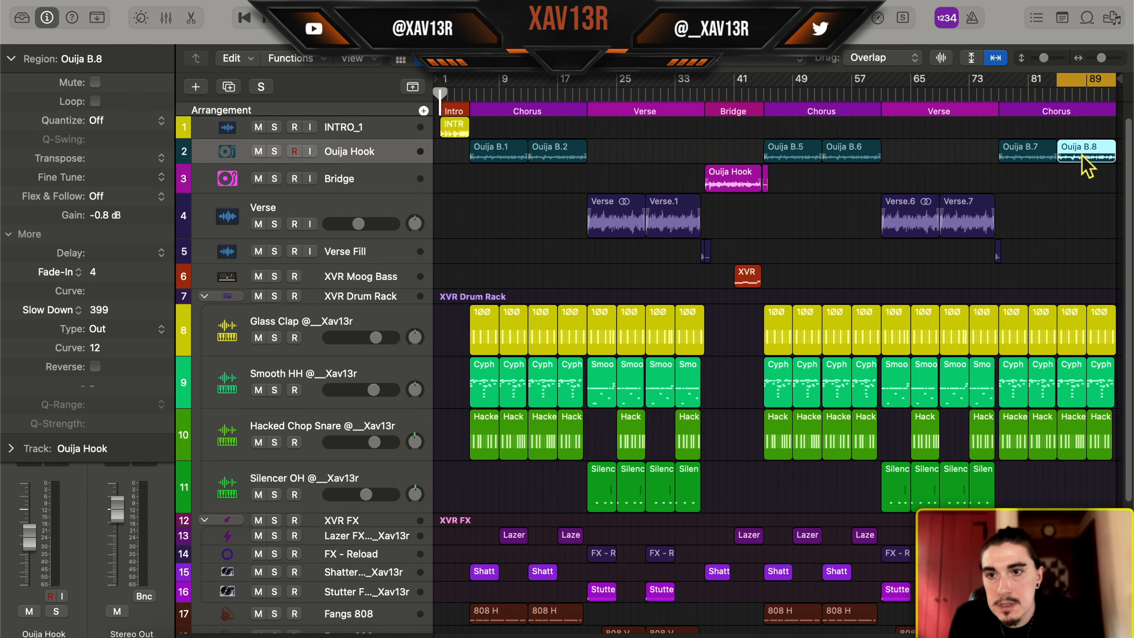
scroll(1083, 291, "up", 5)
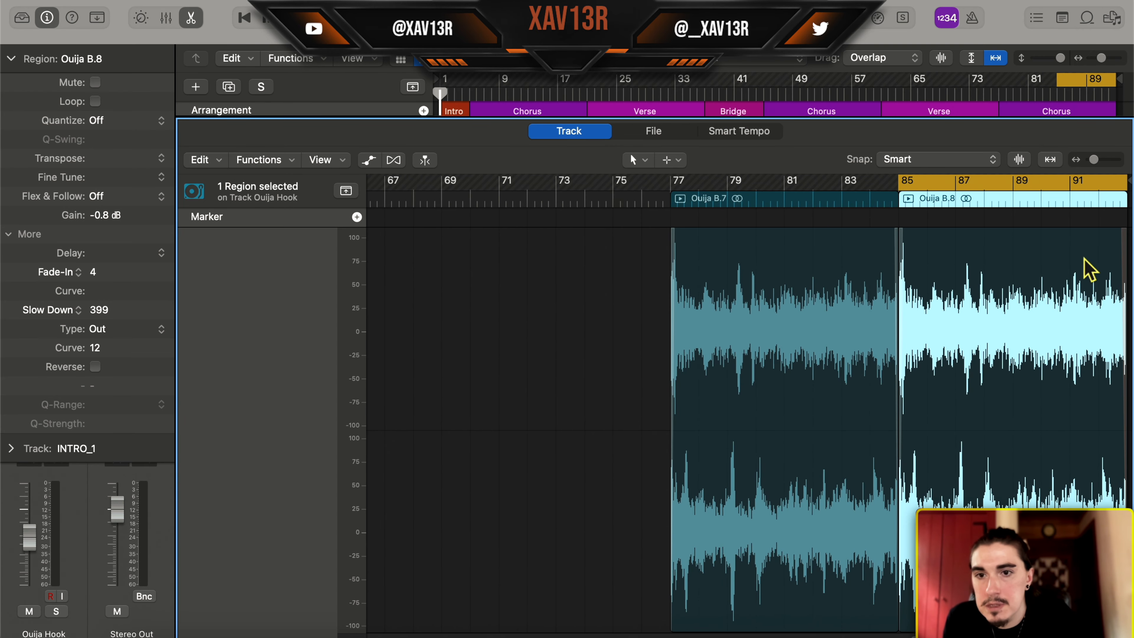
scroll(1089, 268, "up", 8)
scroll(1104, 269, "left", 1)
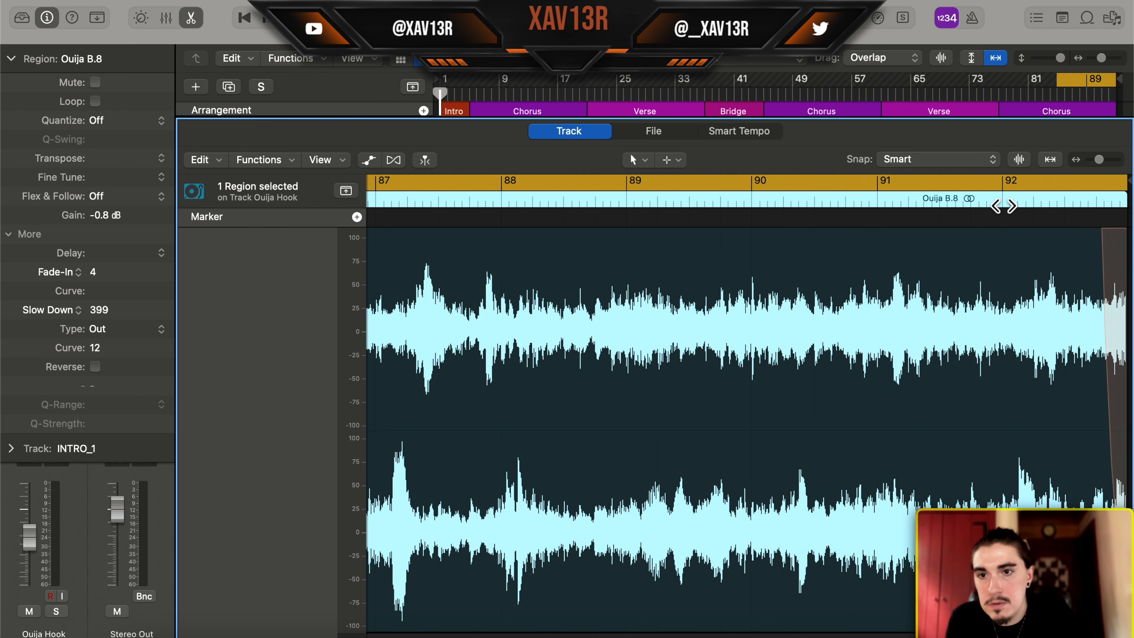
double_click(1000, 199)
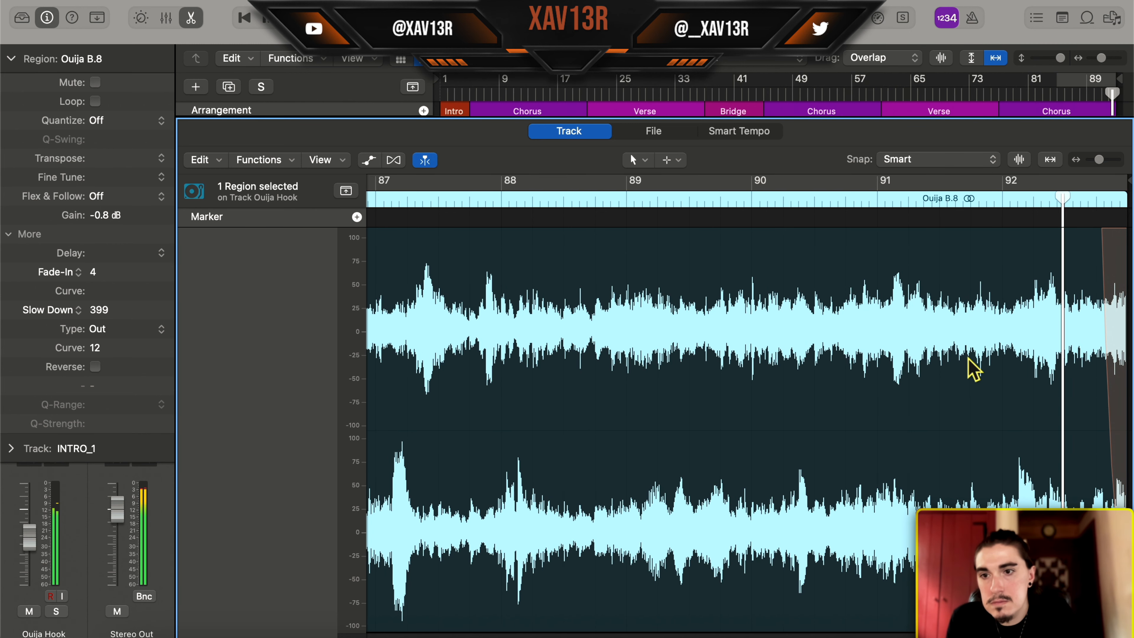
key("e")
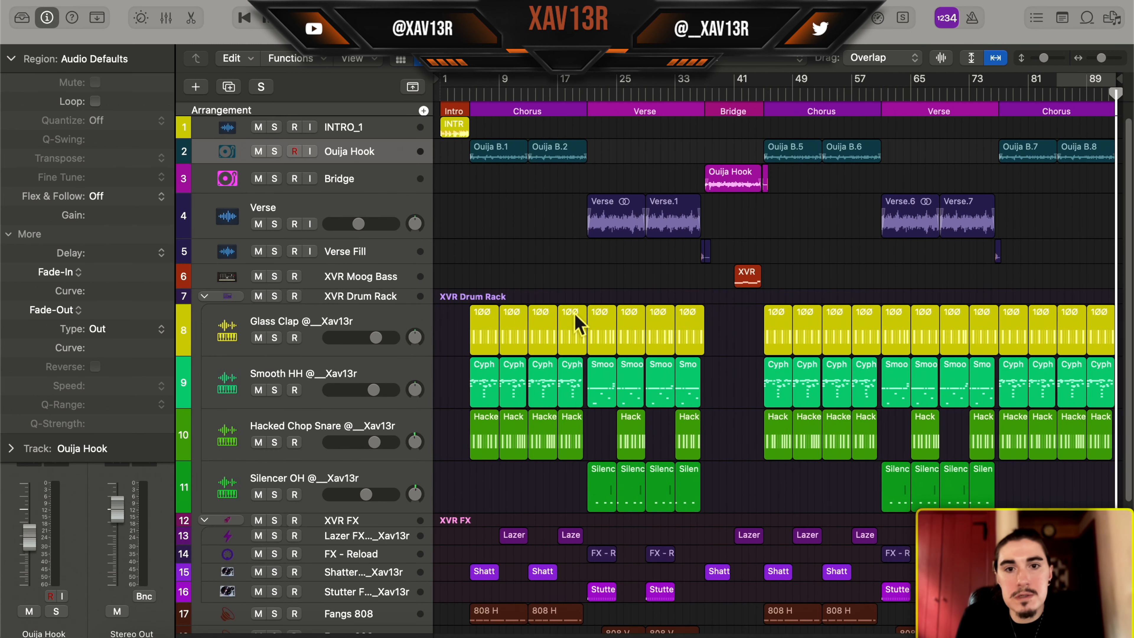